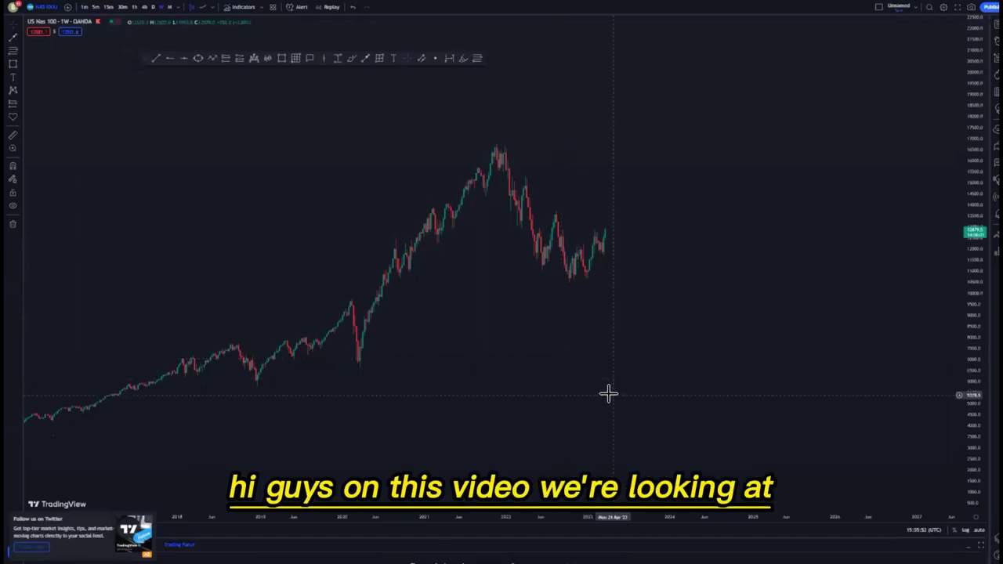
# Draw horizontal rays on the weekly chart from the October 2020 low and from the late-2021 peak.
pyautogui.moveTo(972, 410); pyautogui.dragTo(943, 374)
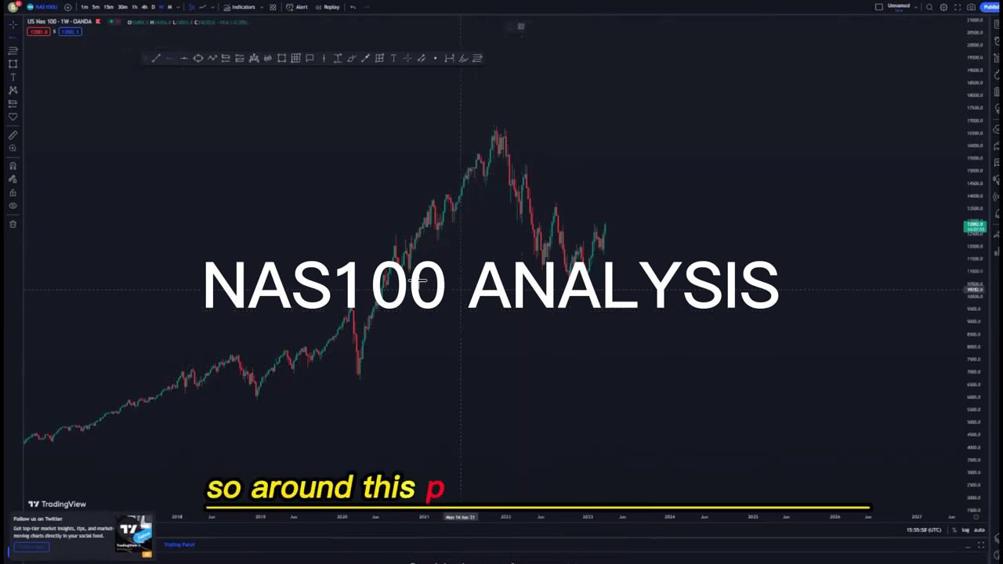
pyautogui.click(408, 274)
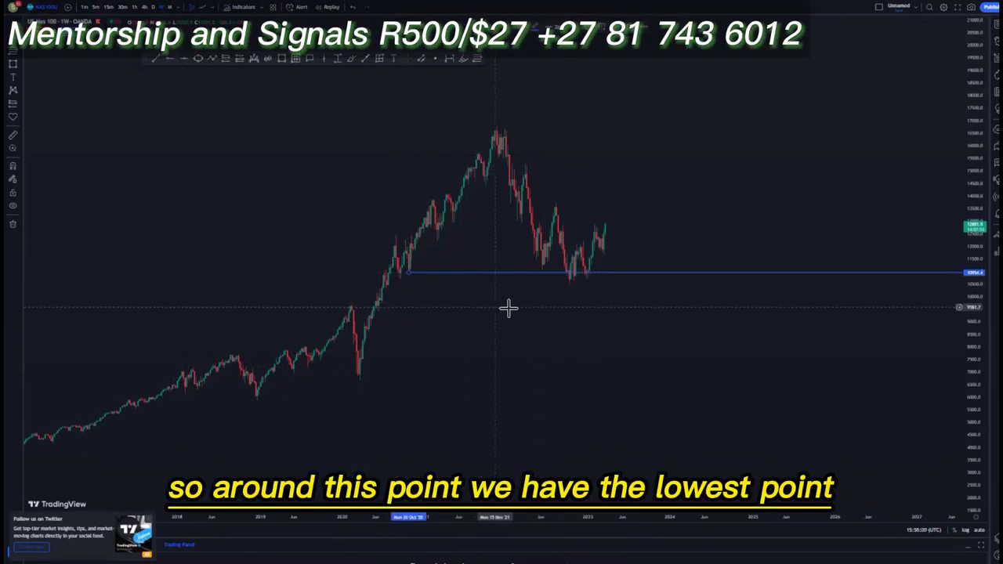
pyautogui.moveTo(508, 315); pyautogui.dragTo(504, 334)
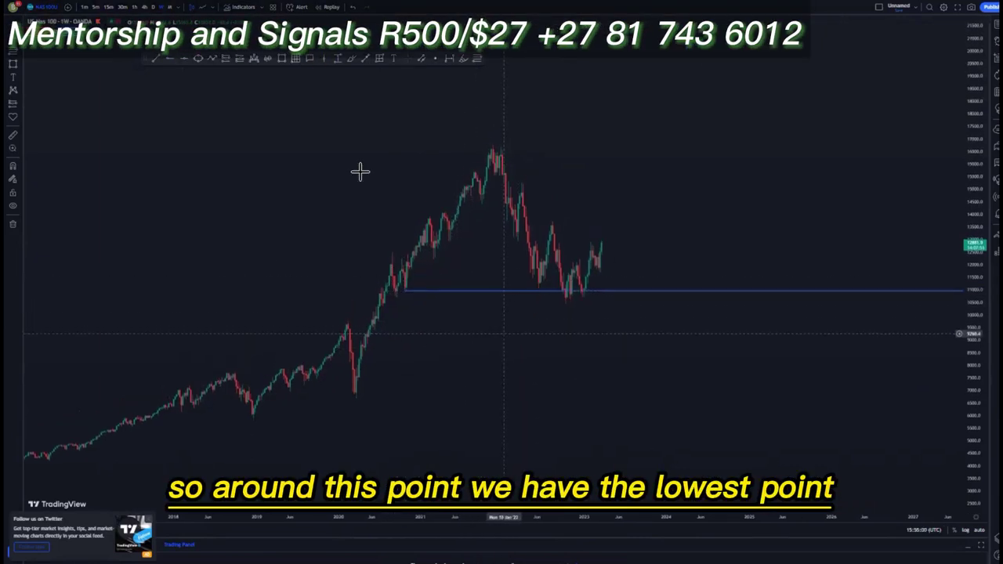
pyautogui.click(492, 143)
pyautogui.scroll(-2, 587, 168)
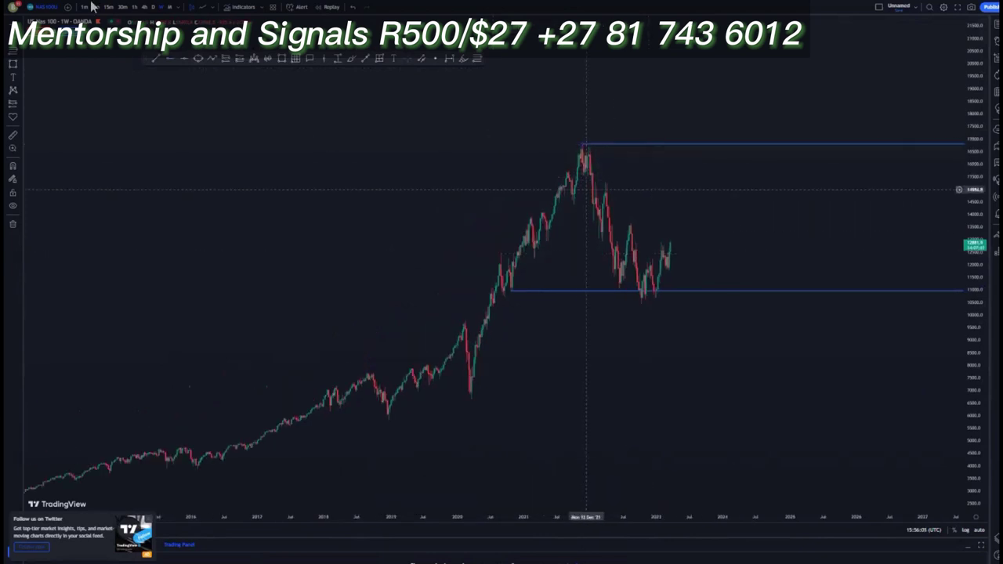
# Switch the chart to the daily timeframe and stretch the price scale vertically.
pyautogui.click(153, 8)
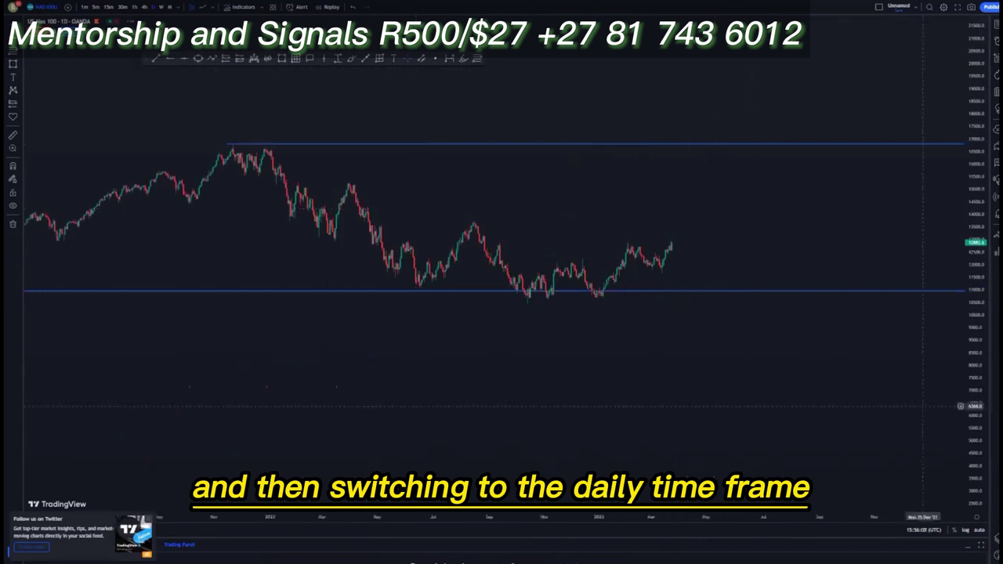
pyautogui.moveTo(968, 311); pyautogui.dragTo(968, 177)
pyautogui.scroll(-4, 875, 416)
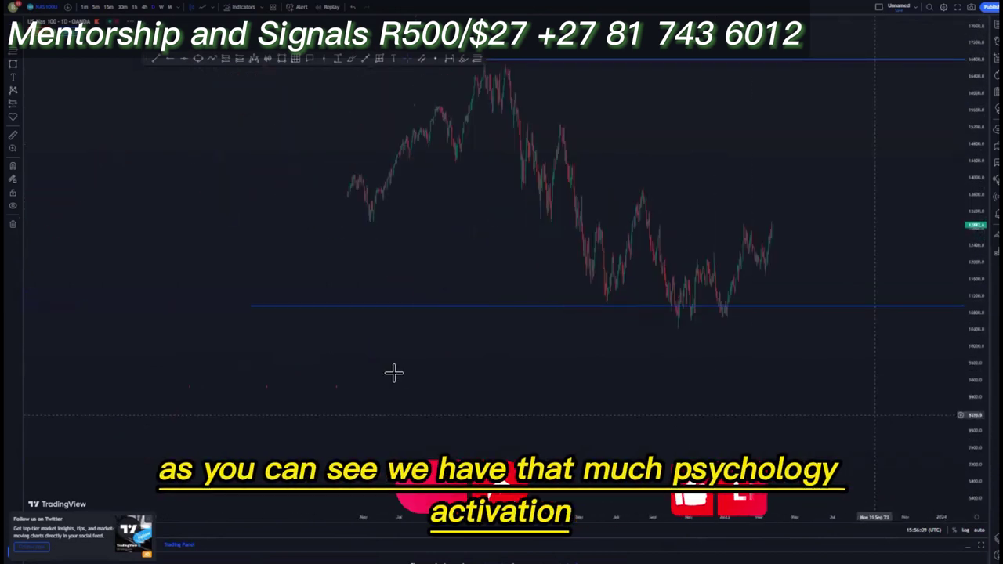
# Draw a small rectangle on the older low at the lower ray and a wider one beneath the recent double bottom.
pyautogui.click(262, 305)
pyautogui.scroll(2, 510, 352)
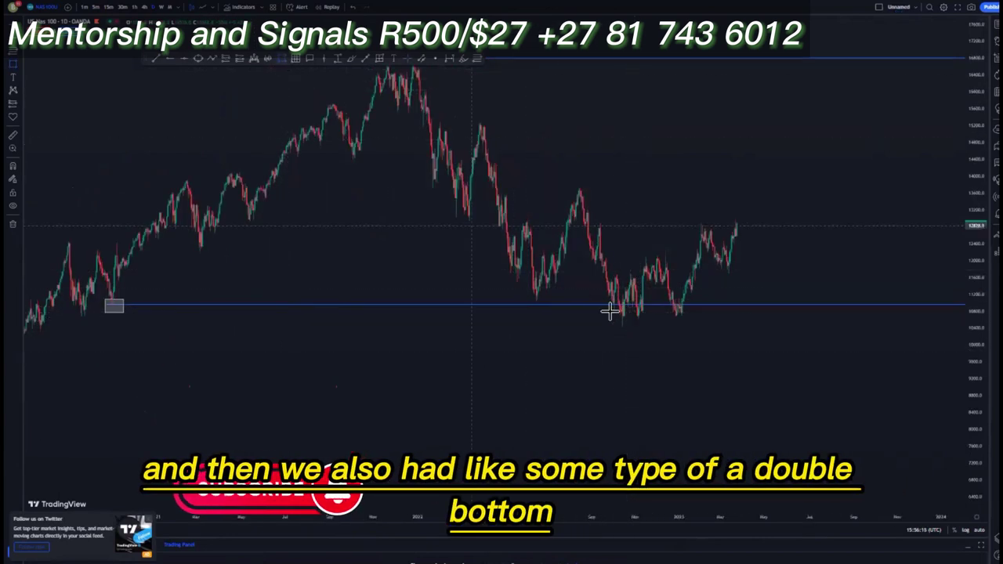
pyautogui.click(702, 329)
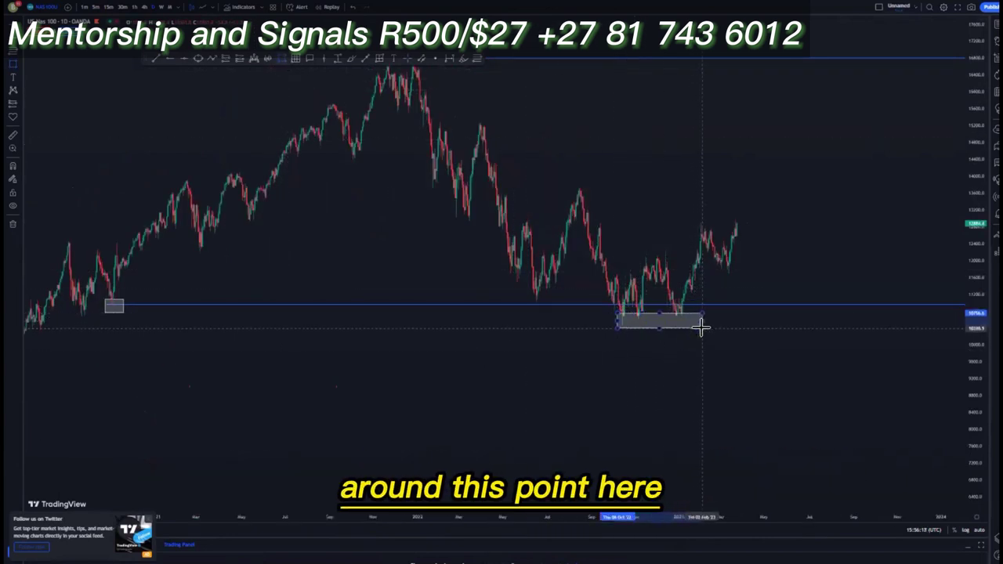
pyautogui.click(781, 345)
# Draw a descending channel with two trendlines, one along the 2022 highs and one below the lows from late 2021.
pyautogui.moveTo(594, 180); pyautogui.dragTo(581, 224)
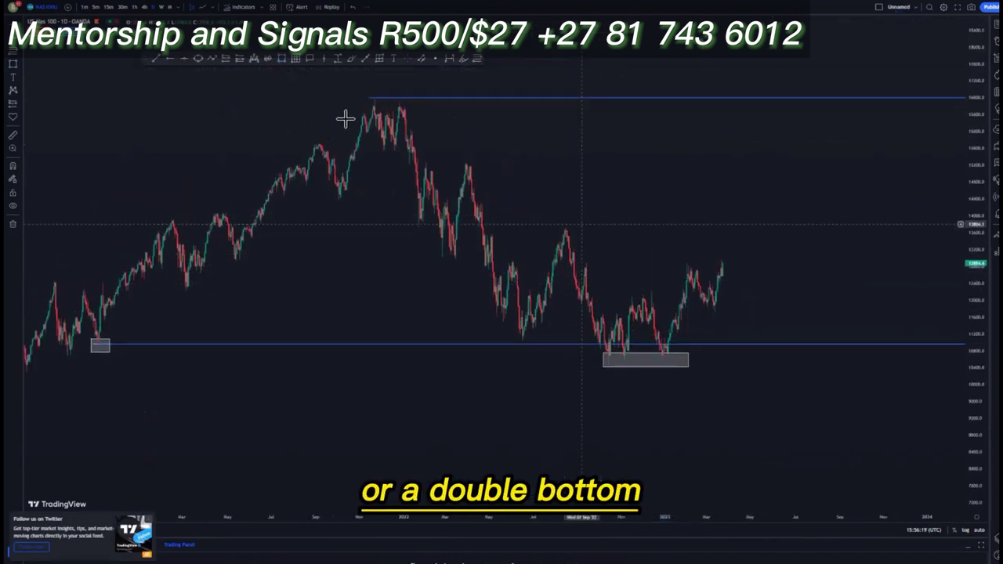
pyautogui.click(155, 60)
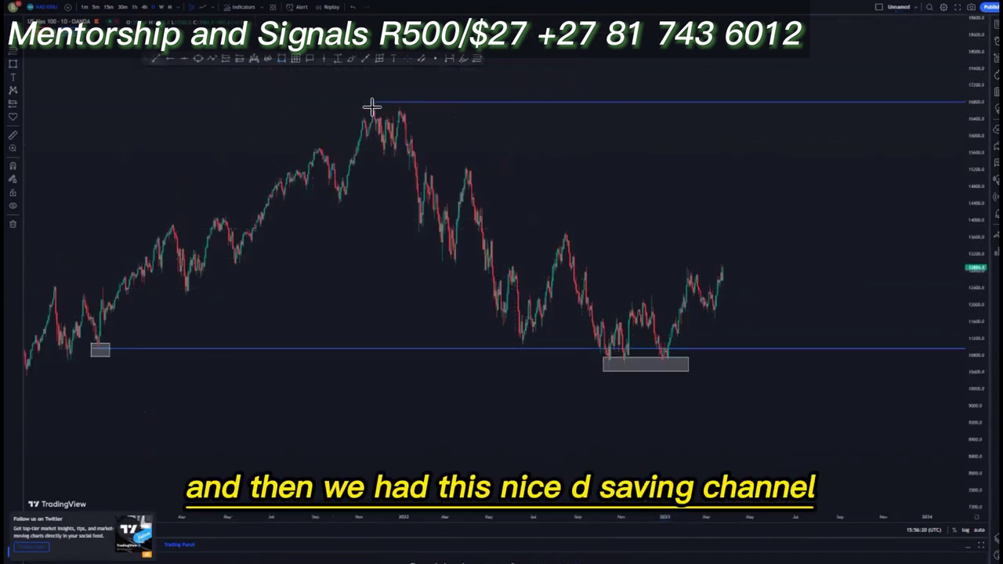
pyautogui.click(615, 269)
pyautogui.click(163, 61)
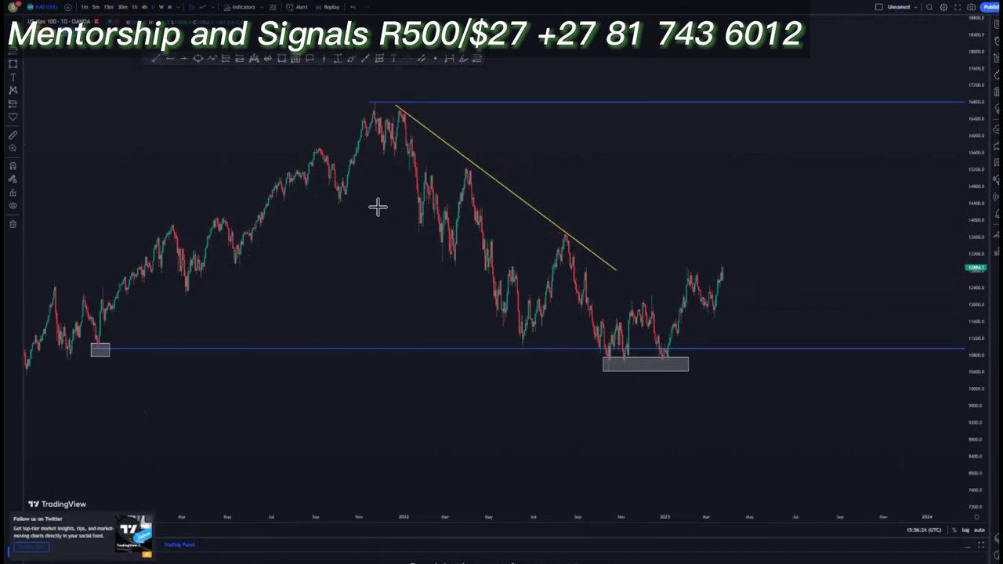
pyautogui.click(337, 206)
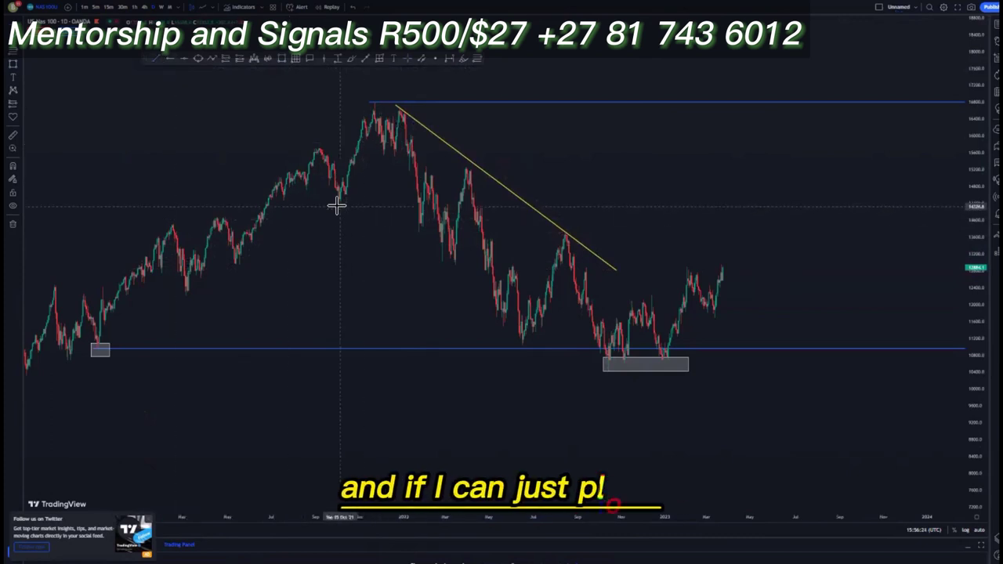
pyautogui.click(567, 378)
# Add horizontal rays from the September 2022 swing high and from the higher August 2022 swing high.
pyautogui.moveTo(616, 194); pyautogui.dragTo(531, 197)
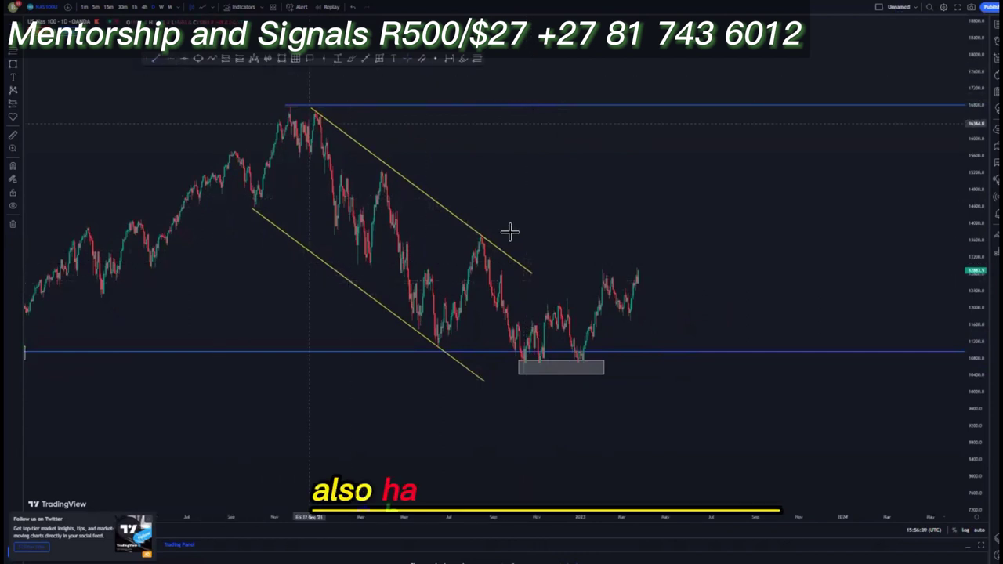
pyautogui.click(502, 271)
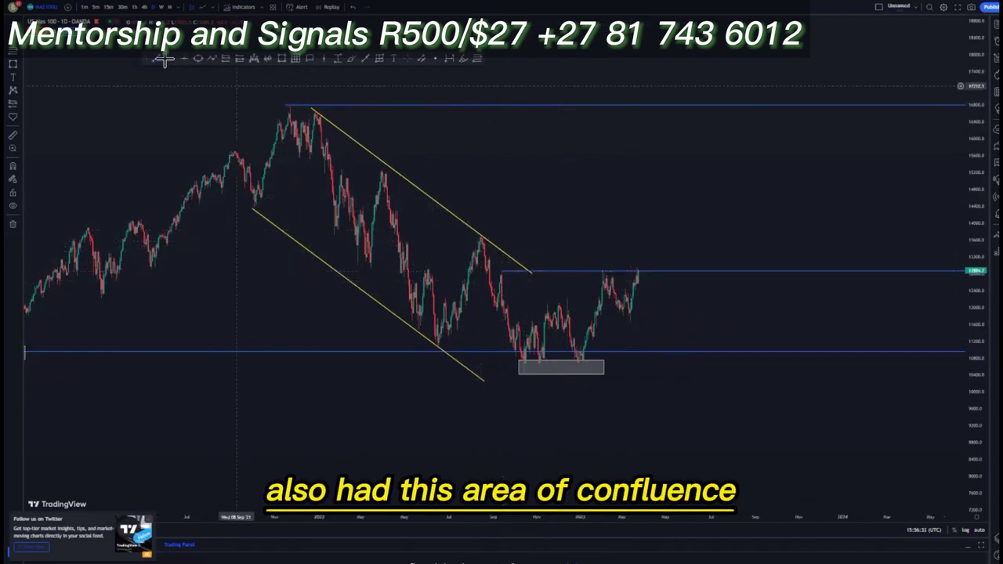
pyautogui.click(480, 236)
# Delete the rectangle beneath the double bottom and the lower horizontal ray.
pyautogui.scroll(5, 647, 314)
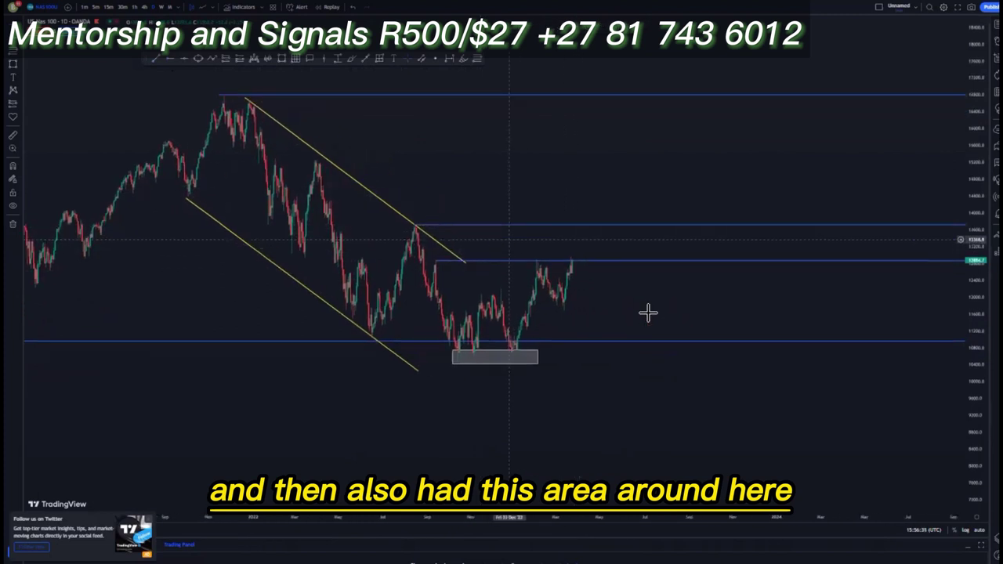
pyautogui.click(439, 351)
pyautogui.press('Delete')
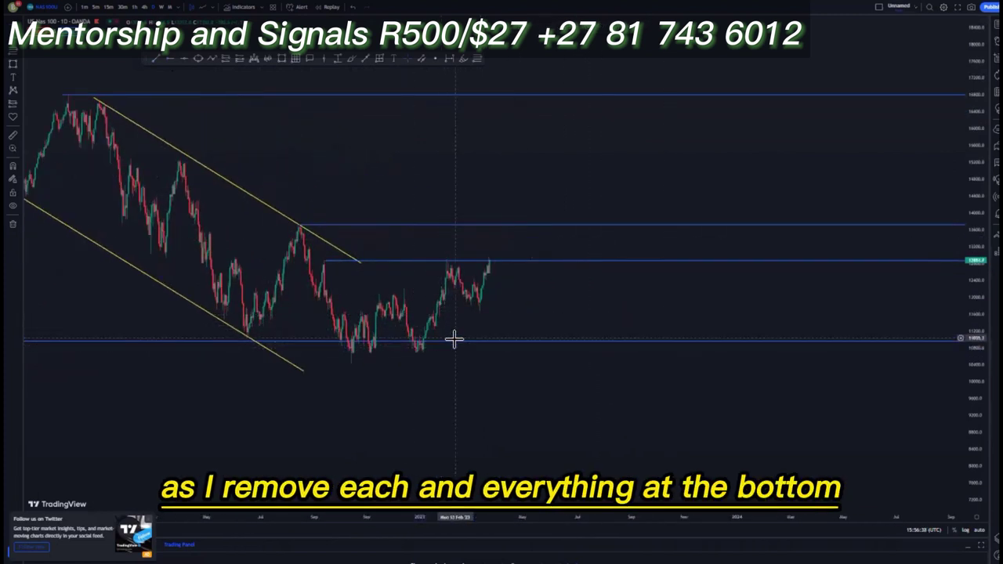
pyautogui.click(455, 344)
pyautogui.press('Delete')
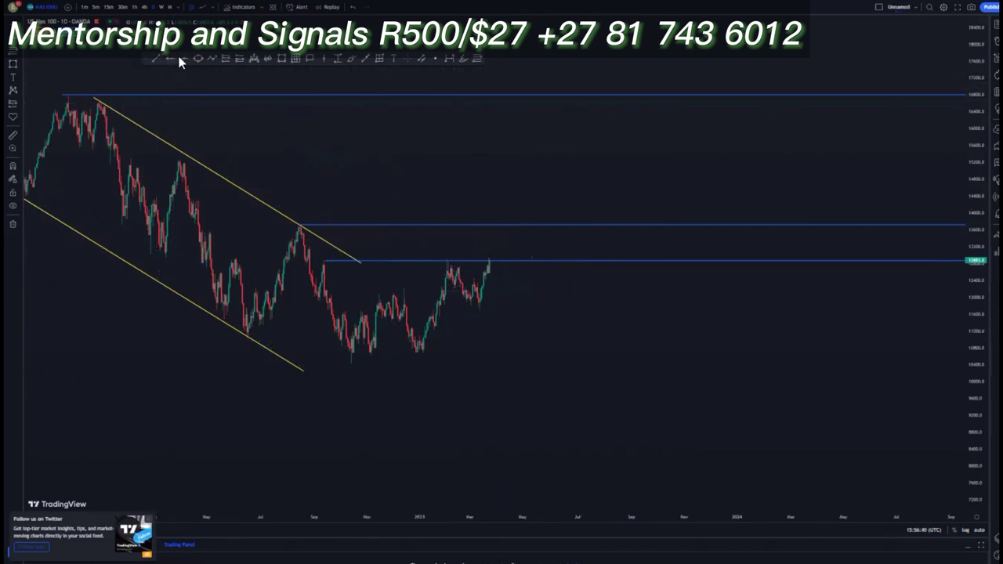
# Draw an ascending channel with trendlines from the December 2022 high across the highs and from the January 2023 low across the lows.
pyautogui.click(404, 289)
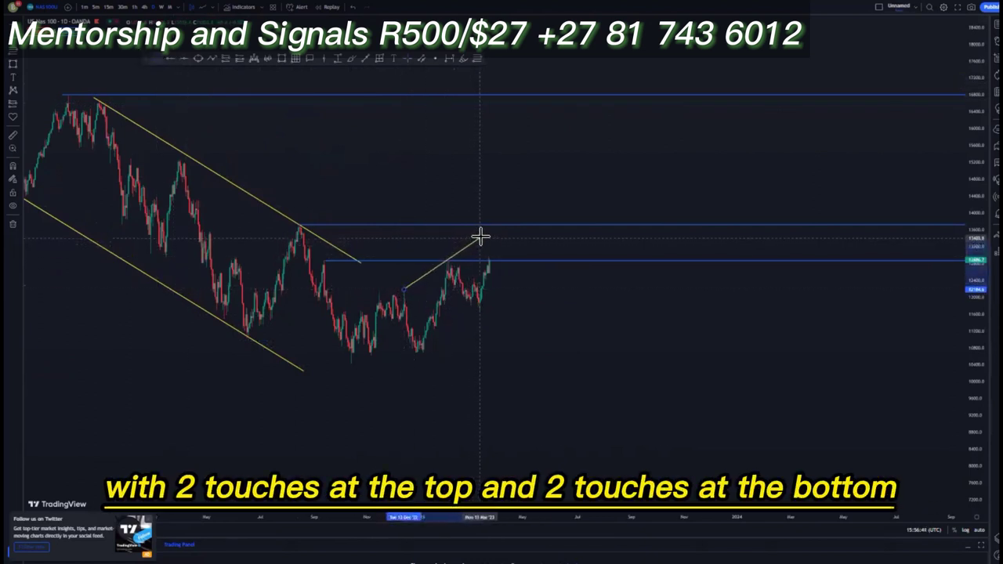
pyautogui.click(482, 238)
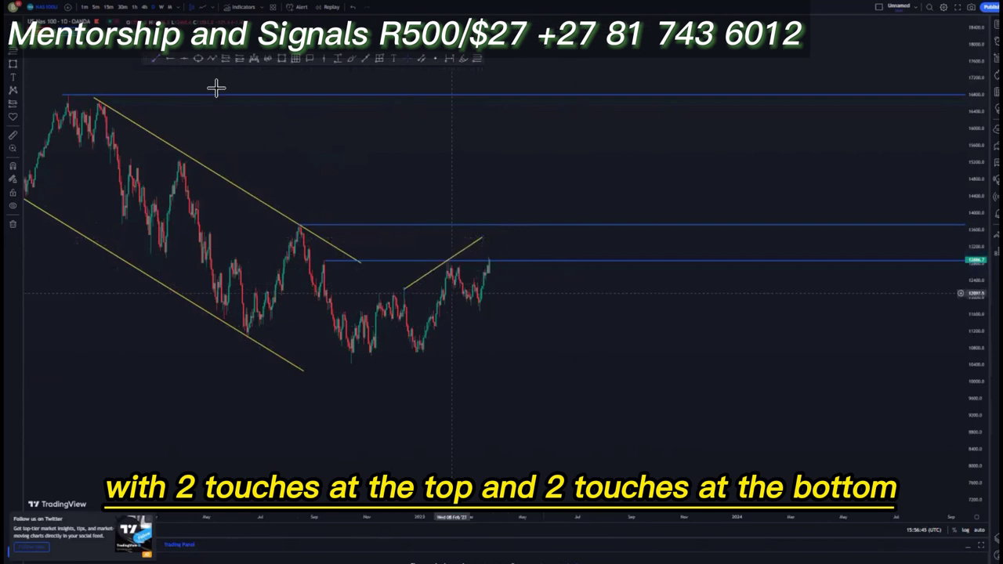
pyautogui.click(422, 353)
pyautogui.click(513, 283)
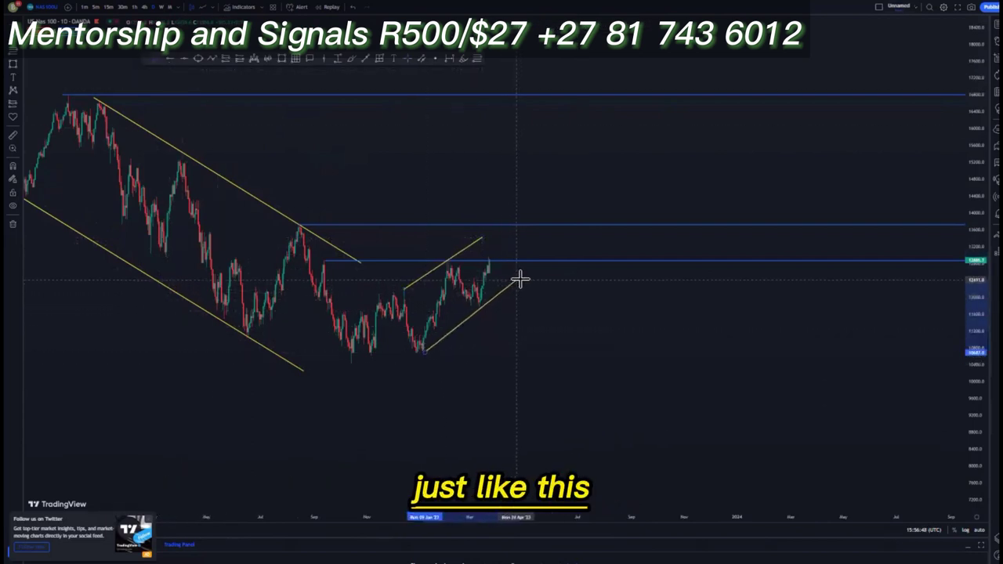
pyautogui.click(521, 279)
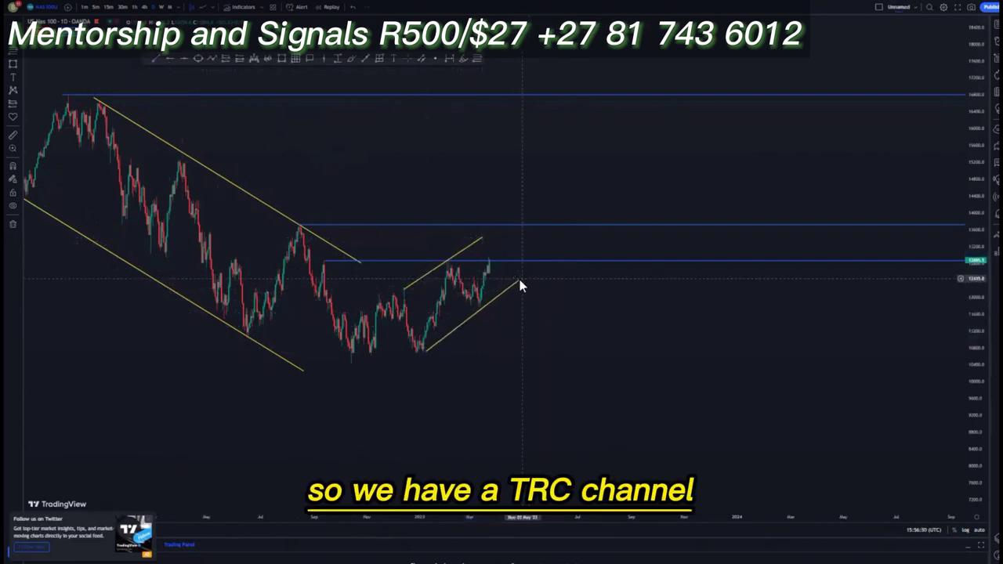
# Draw an upward arrow from the current price to the channel top, extending the upper trendline to meet the arrow.
pyautogui.scroll(-2, 341, 114)
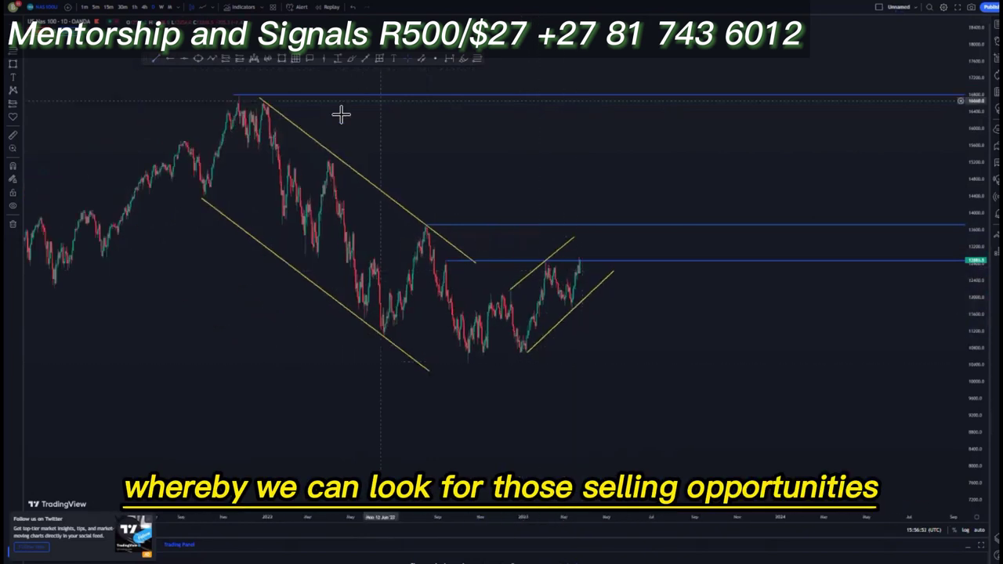
pyautogui.scroll(2, 302, 137)
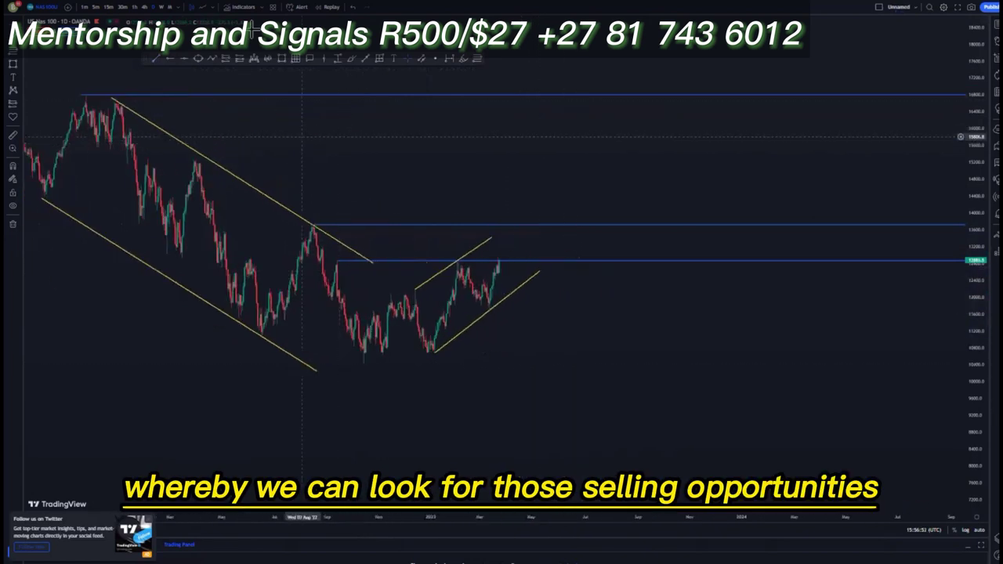
pyautogui.click(498, 261)
pyautogui.click(499, 239)
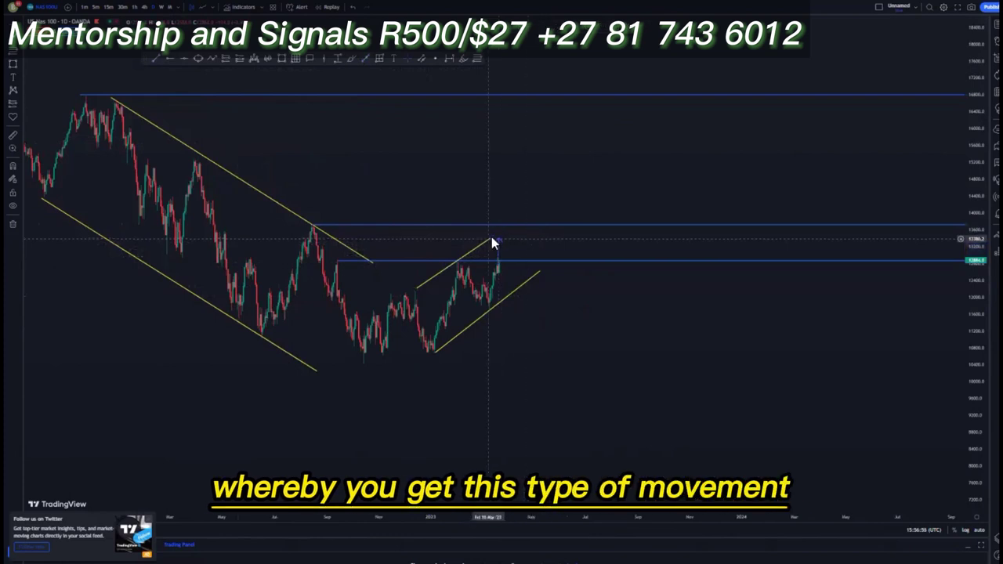
pyautogui.moveTo(492, 236); pyautogui.dragTo(503, 230)
pyautogui.click(534, 241)
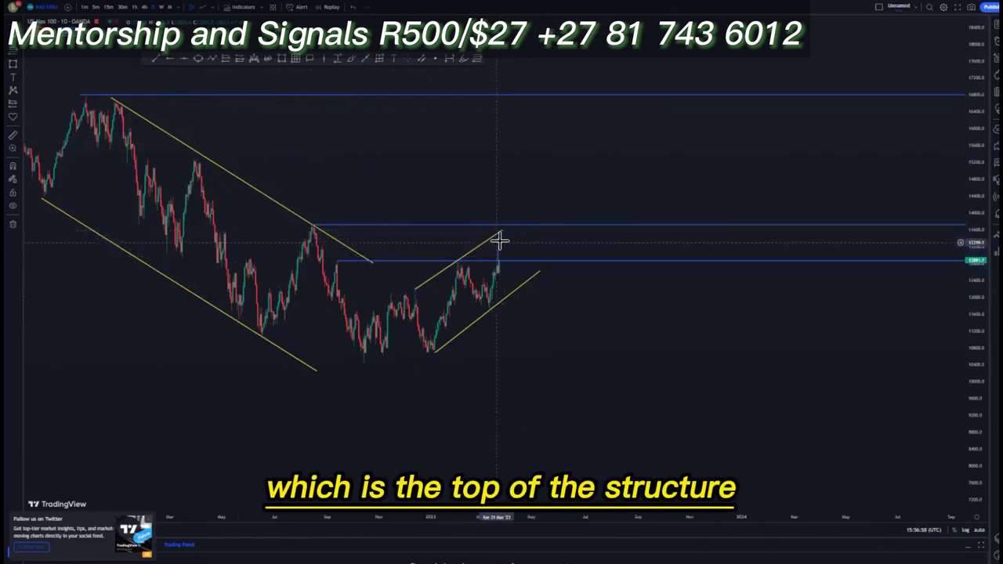
pyautogui.click(530, 244)
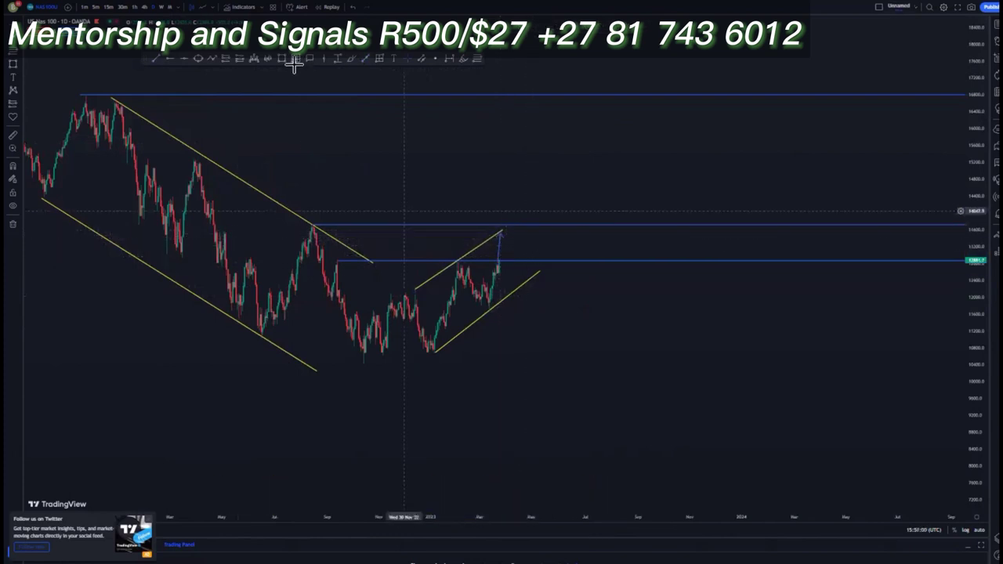
# Draw a small rectangle around the September 2022 swing high where its horizontal ray starts.
pyautogui.click(282, 59)
pyautogui.moveTo(330, 255); pyautogui.dragTo(349, 268)
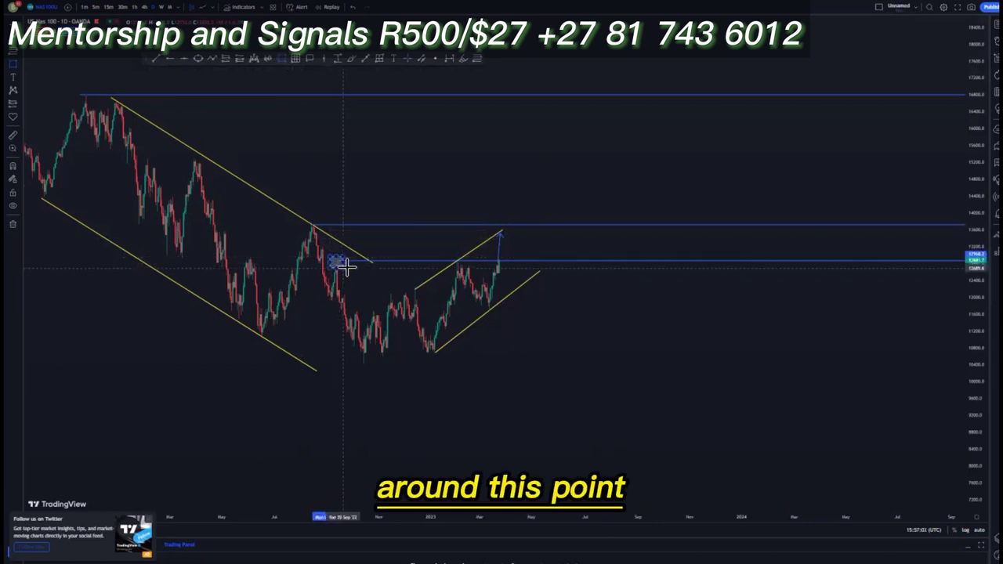
pyautogui.click(574, 353)
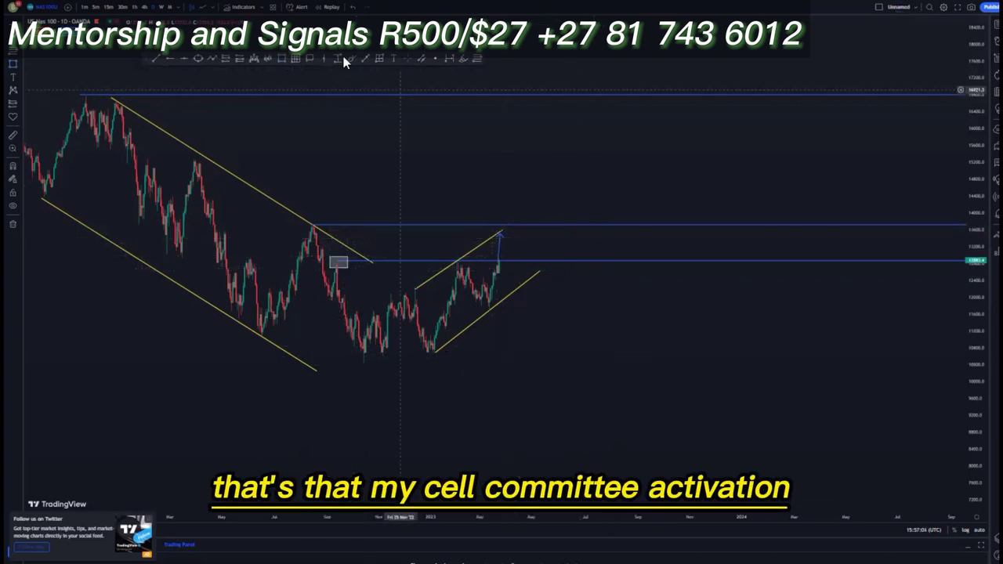
# Draw a downward arrow from the ascending channel's top to the January 2023 low level and add a horizontal ray from that low.
pyautogui.click(506, 232)
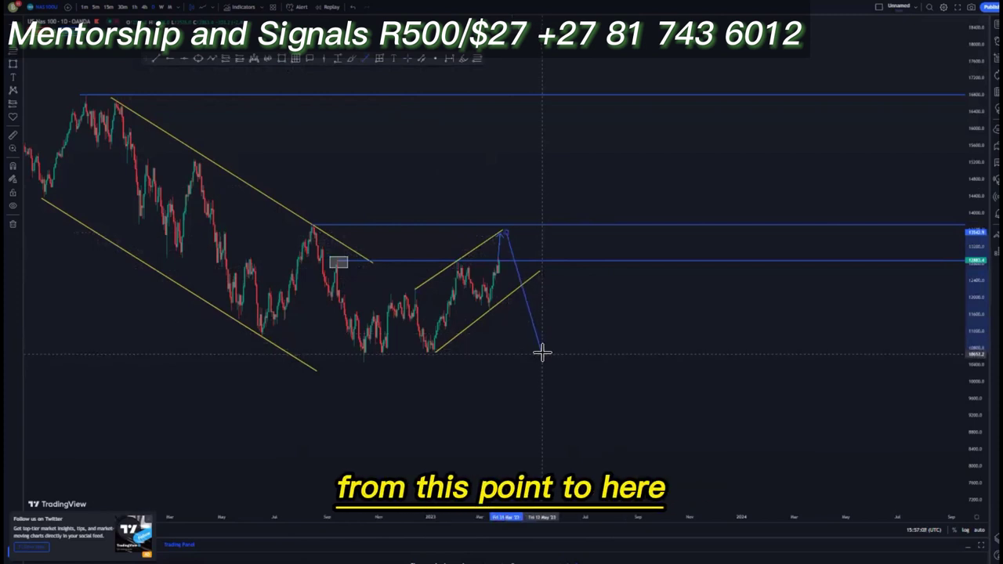
pyautogui.click(314, 140)
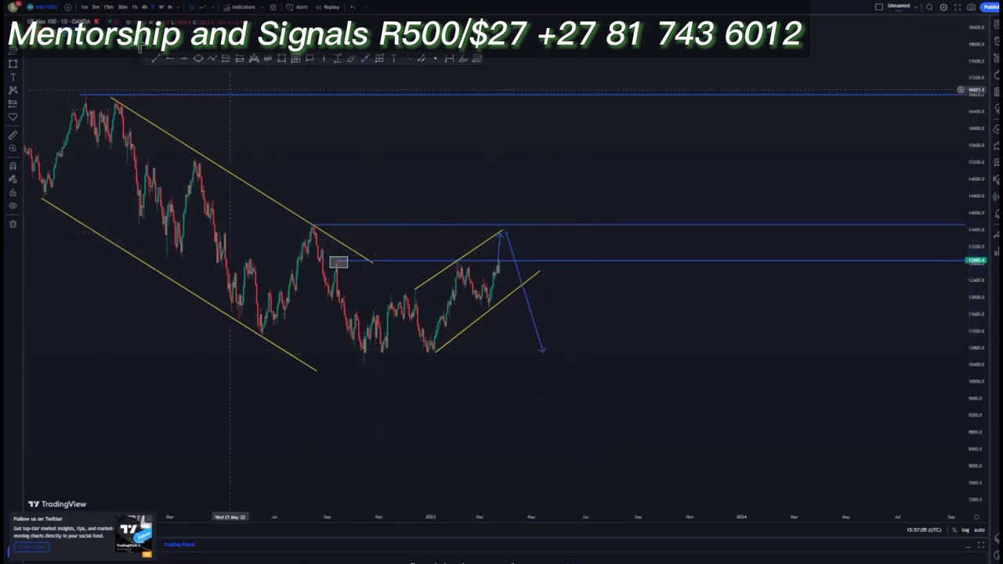
pyautogui.click(429, 352)
# Delete the downward and upward projection arrows and the small rectangle at the September 2022 high.
pyautogui.scroll(-2, 651, 352)
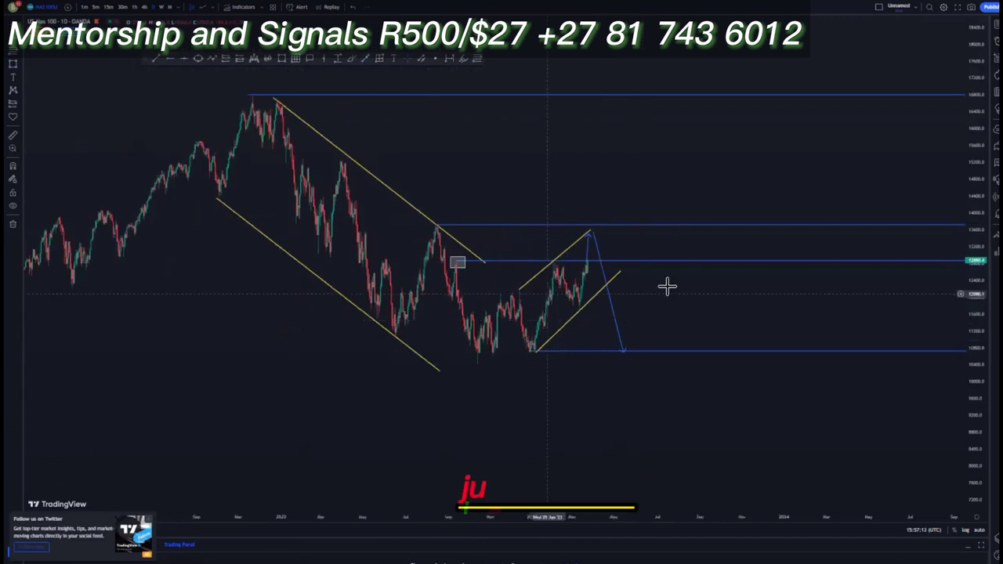
pyautogui.scroll(1, 606, 335)
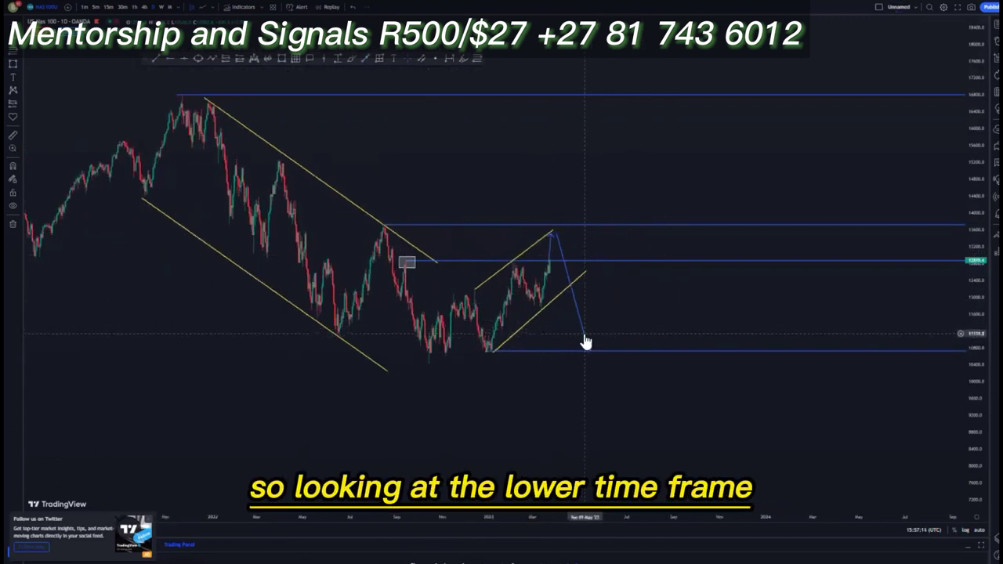
pyautogui.click(583, 337)
pyautogui.press('Delete')
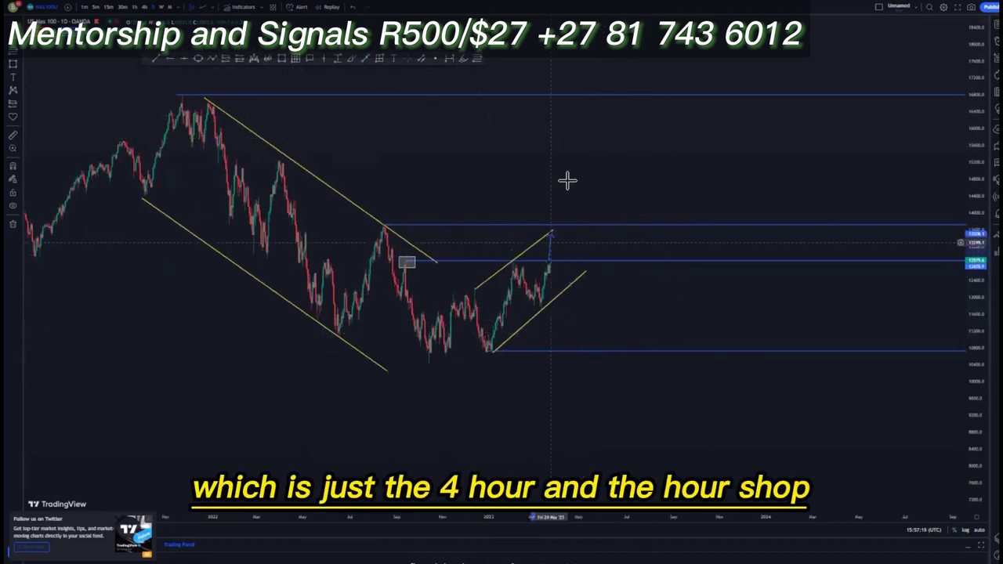
pyautogui.press('Delete')
pyautogui.moveTo(636, 104); pyautogui.dragTo(569, 113)
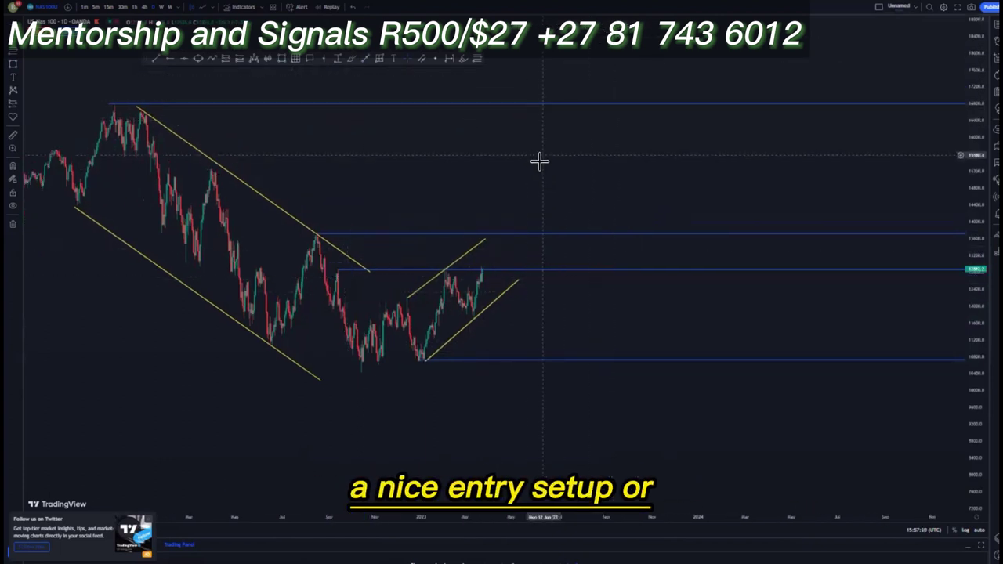
pyautogui.moveTo(320, 294); pyautogui.dragTo(295, 294)
pyautogui.scroll(-1, 295, 295)
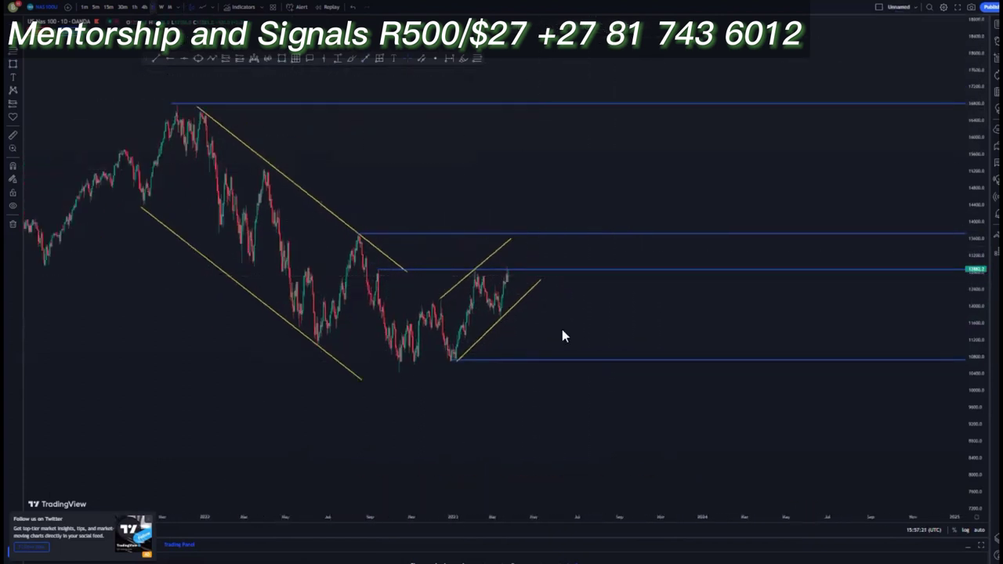
# On the 4-hour chart, realign the ascending channel's start points with the December 2022 high and the January 2023 low.
pyautogui.scroll(5, 620, 342)
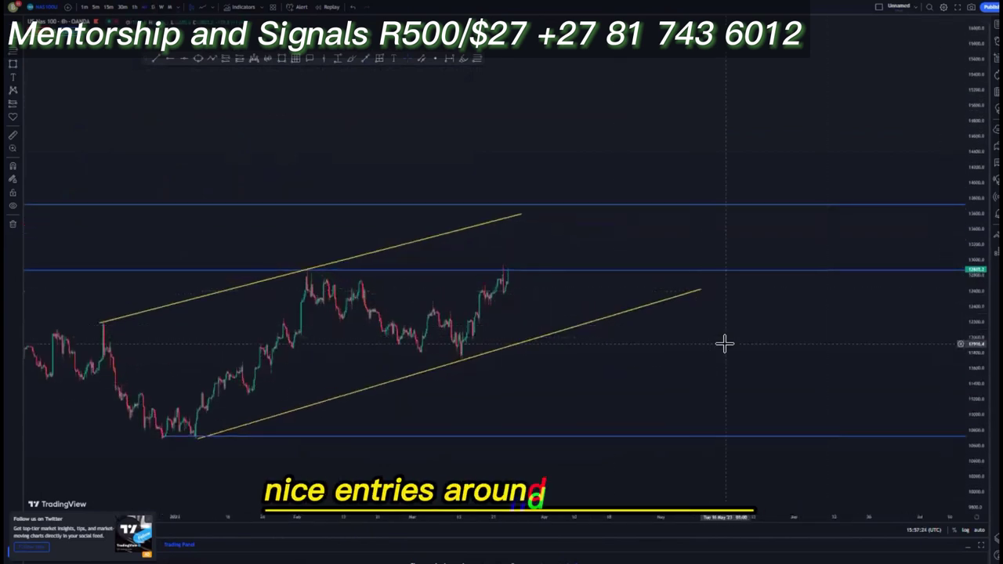
pyautogui.scroll(-2, 725, 344)
pyautogui.moveTo(596, 300); pyautogui.dragTo(650, 249)
pyautogui.scroll(2, 583, 323)
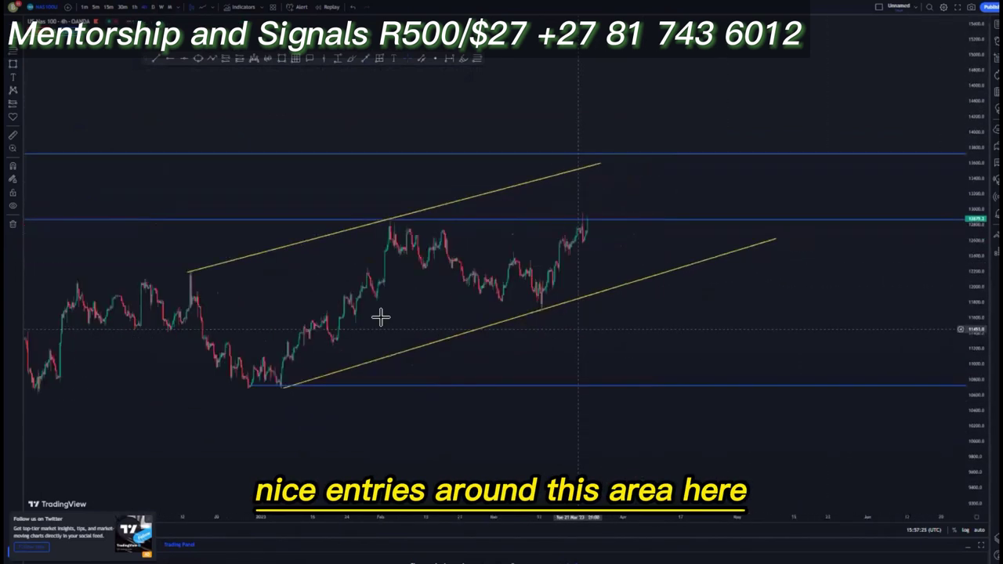
pyautogui.click(189, 270)
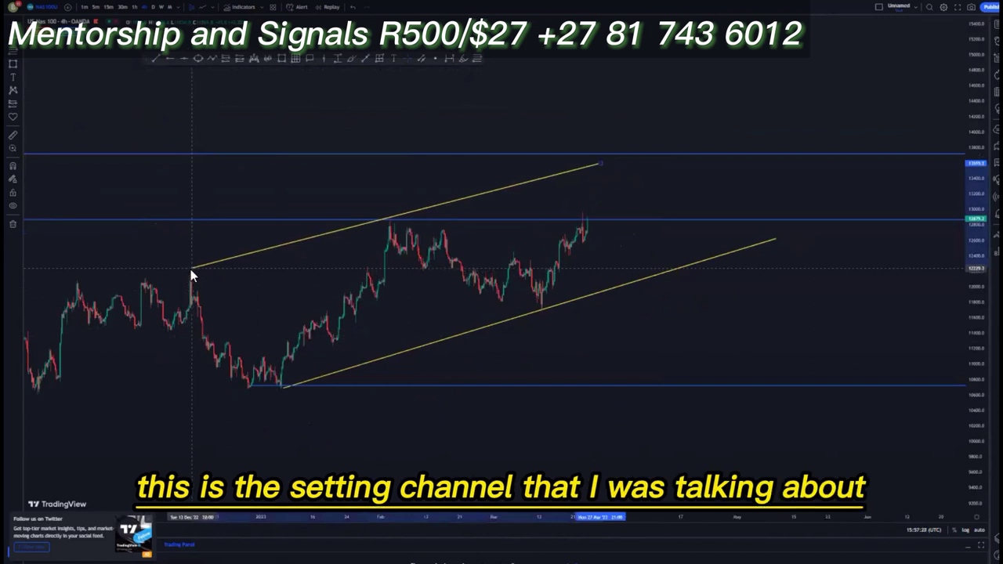
pyautogui.moveTo(283, 388); pyautogui.dragTo(279, 389)
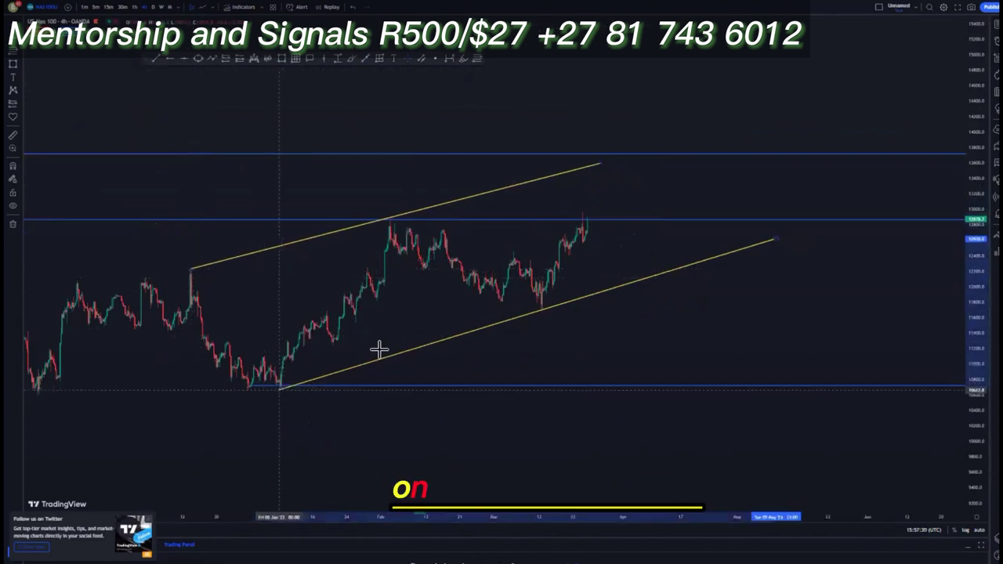
pyautogui.click(748, 273)
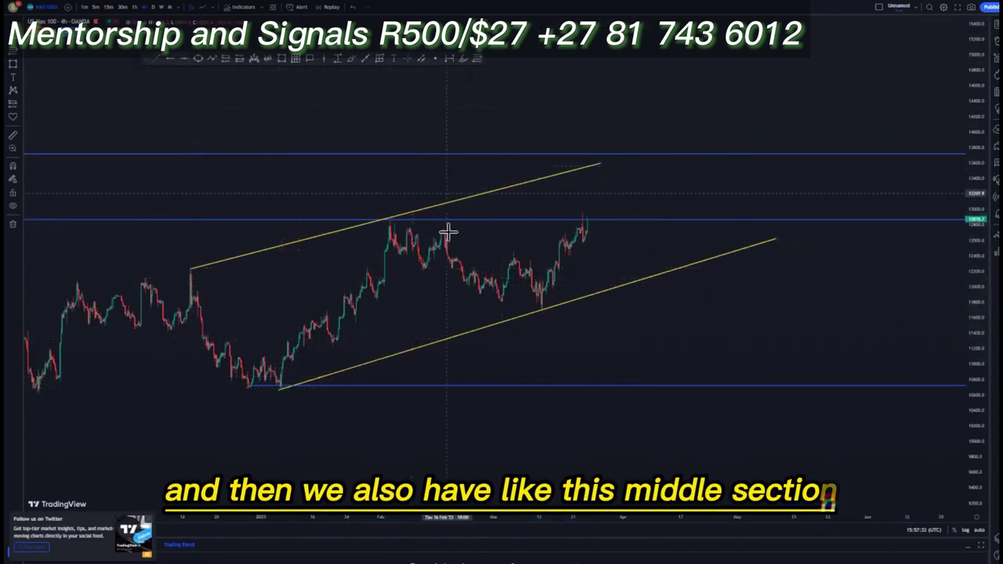
# Draw a descending channel around the pullback from the early February 2023 high to the March low.
pyautogui.click(390, 213)
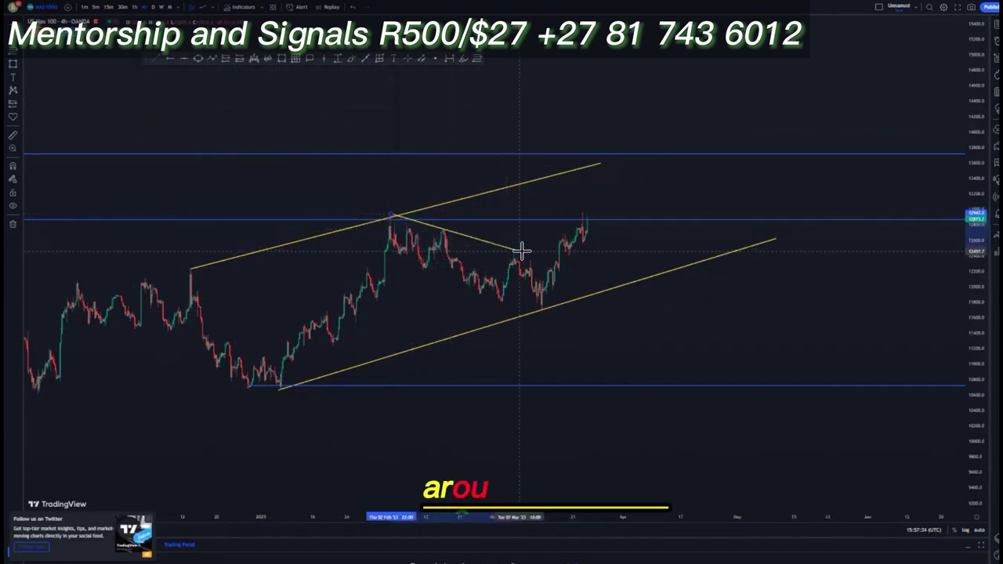
pyautogui.click(525, 255)
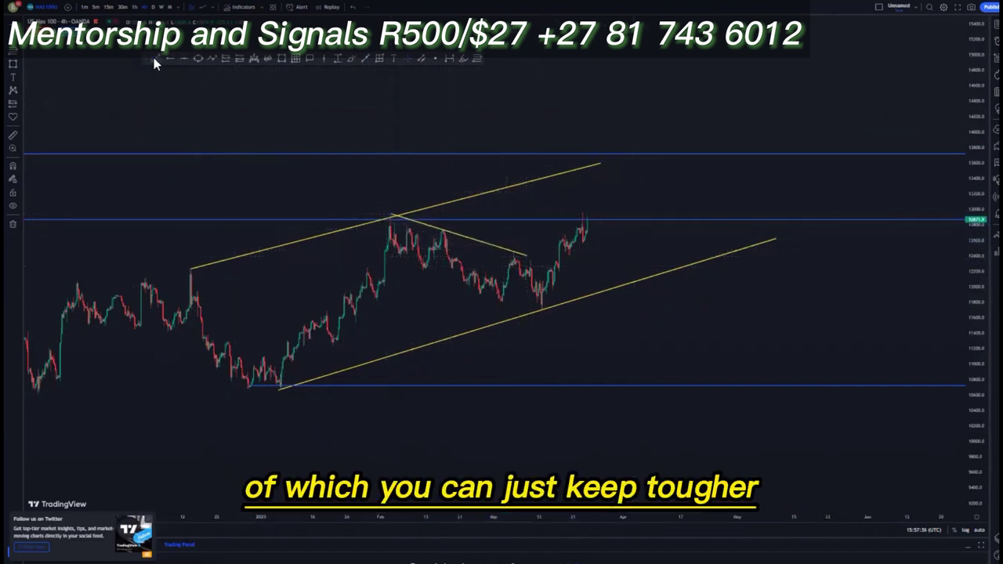
pyautogui.click(386, 258)
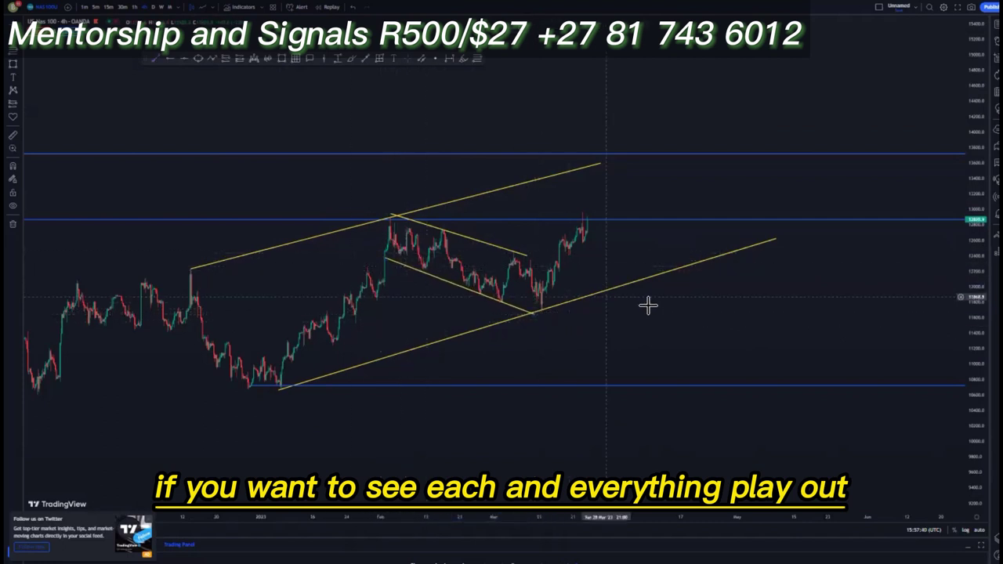
# Brush a freehand path along the January rally, the zigzag pullback and the March rise, and delete it.
pyautogui.moveTo(679, 318); pyautogui.dragTo(636, 322)
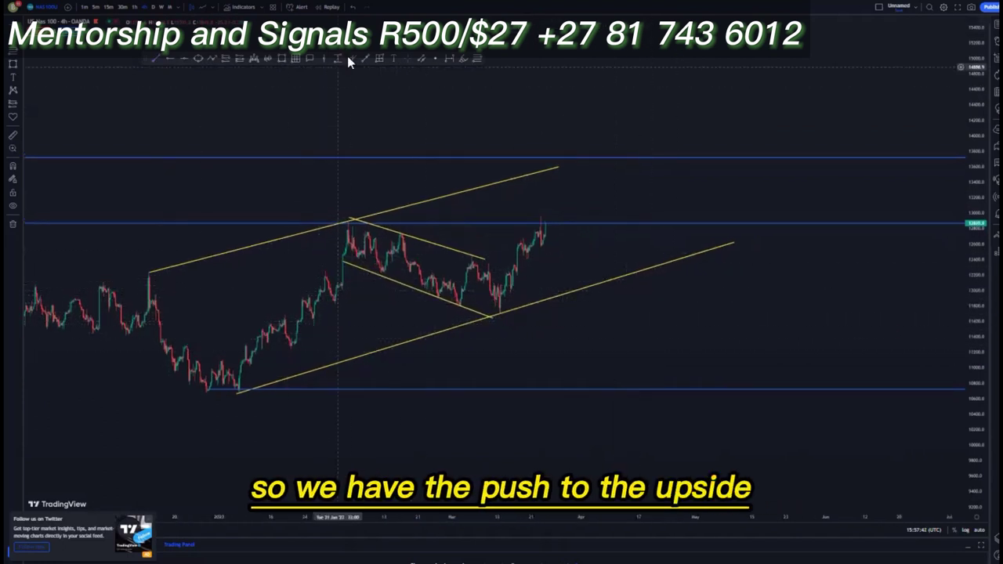
pyautogui.moveTo(245, 382)
pyautogui.mouseDown()
pyautogui.moveTo(354, 208)
pyautogui.moveTo(377, 239)
pyautogui.moveTo(388, 282)
pyautogui.moveTo(470, 264)
pyautogui.moveTo(481, 319)
pyautogui.moveTo(536, 187)
pyautogui.mouseUp()
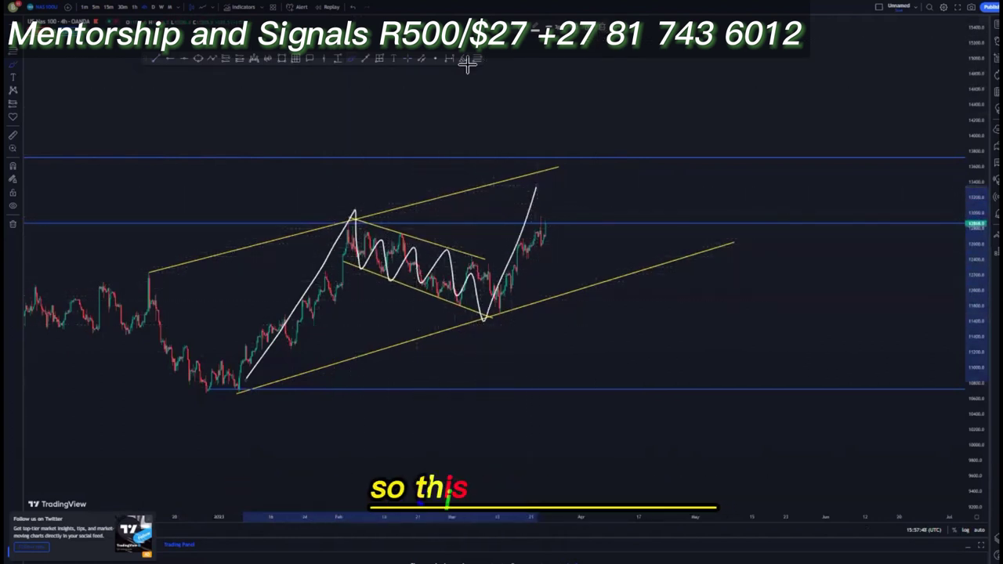
pyautogui.press('Delete')
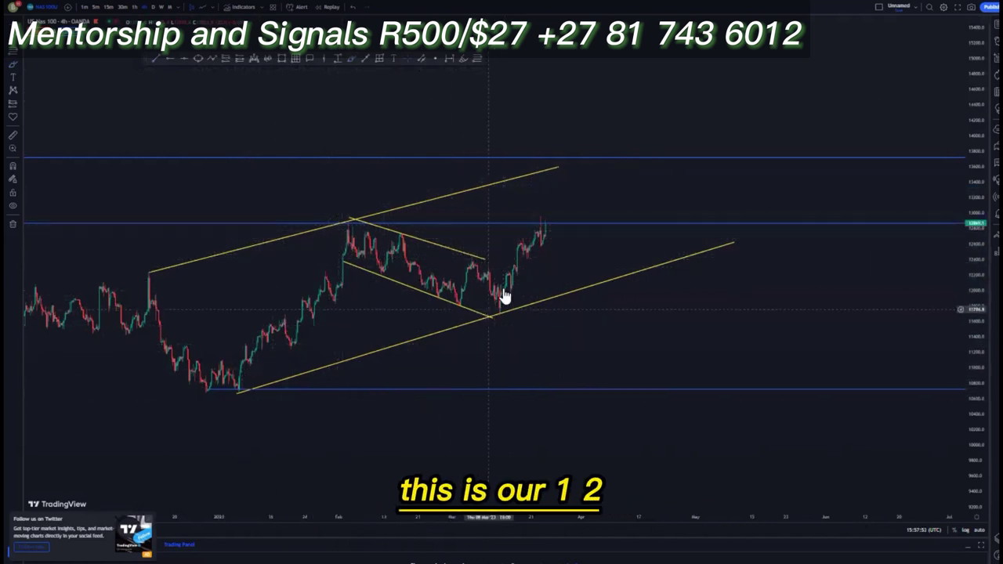
# Brush freehand strokes over the ascending channel: its swings since the January 2023 low, circles at its upper touches and a projected drop.
pyautogui.click(239, 389)
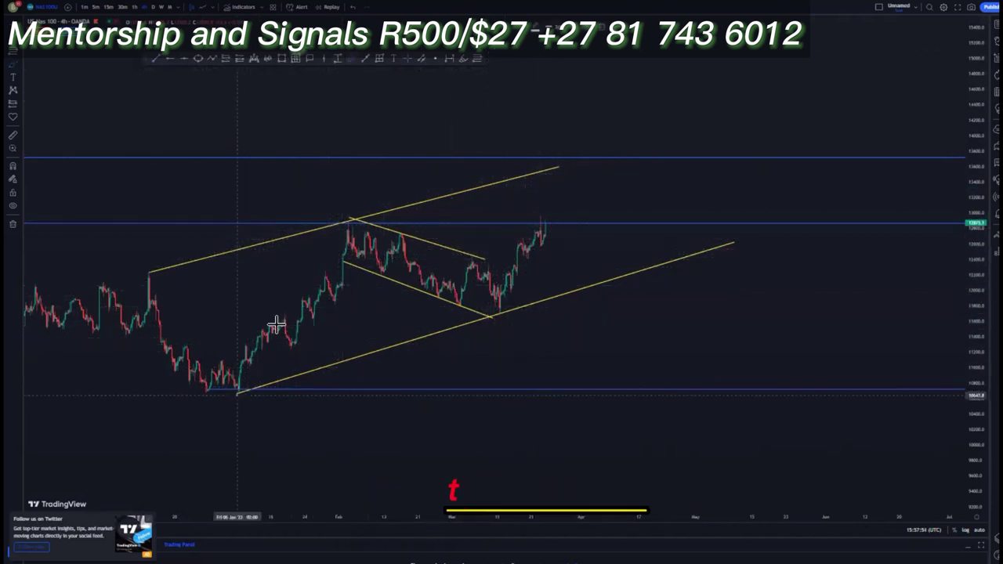
pyautogui.moveTo(418, 279)
pyautogui.mouseDown()
pyautogui.moveTo(499, 311)
pyautogui.moveTo(562, 144)
pyautogui.moveTo(547, 149)
pyautogui.mouseUp()
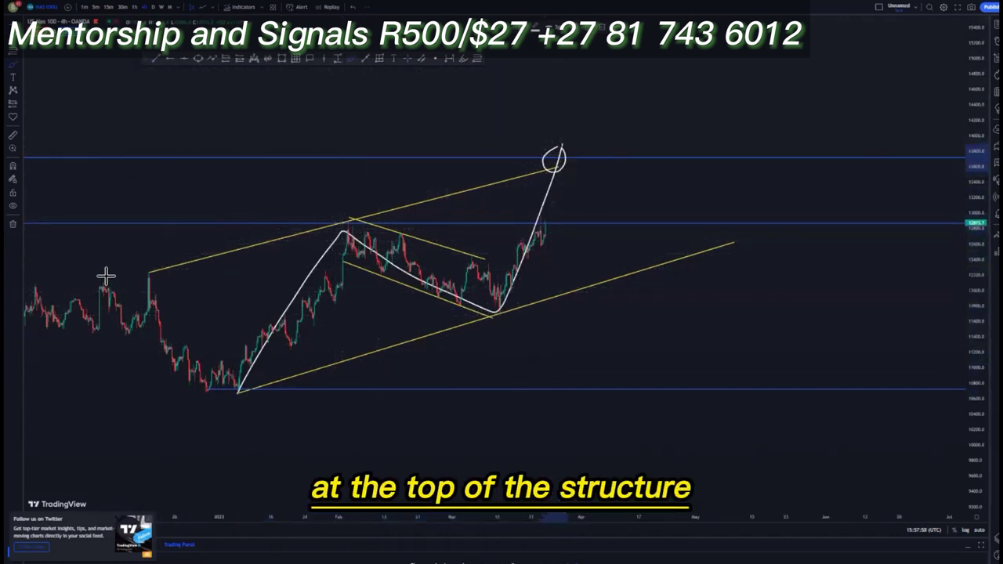
pyautogui.moveTo(133, 262); pyautogui.dragTo(161, 260)
pyautogui.moveTo(334, 229); pyautogui.dragTo(337, 226)
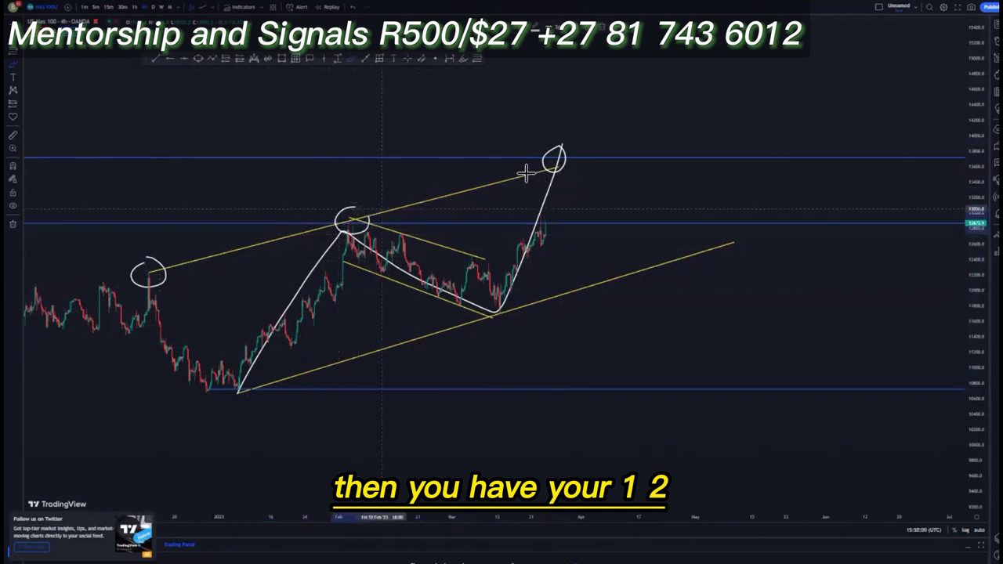
pyautogui.moveTo(544, 164)
pyautogui.mouseDown()
pyautogui.moveTo(564, 157)
pyautogui.moveTo(583, 210)
pyautogui.mouseUp()
pyautogui.moveTo(619, 268); pyautogui.dragTo(681, 390)
# Undo all the freehand brush strokes and circles on the ascending channel.
pyautogui.click(354, 7)
pyautogui.click(353, 7)
pyautogui.click(354, 7)
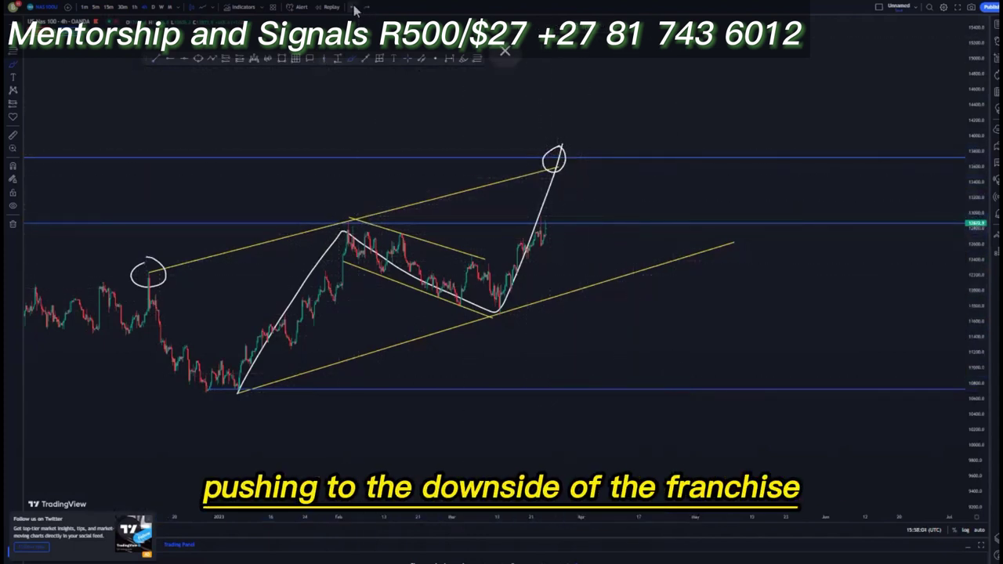
pyautogui.click(353, 7)
pyautogui.click(353, 7)
pyautogui.click(354, 7)
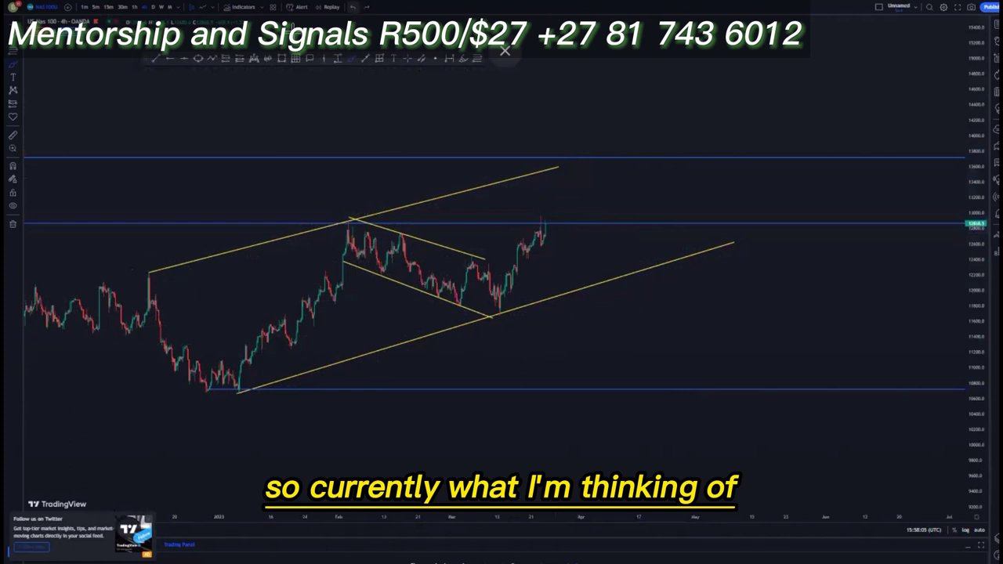
# Delete the horizontal ray near the current price and replace it with one starting at the February 2023 high.
pyautogui.click(466, 224)
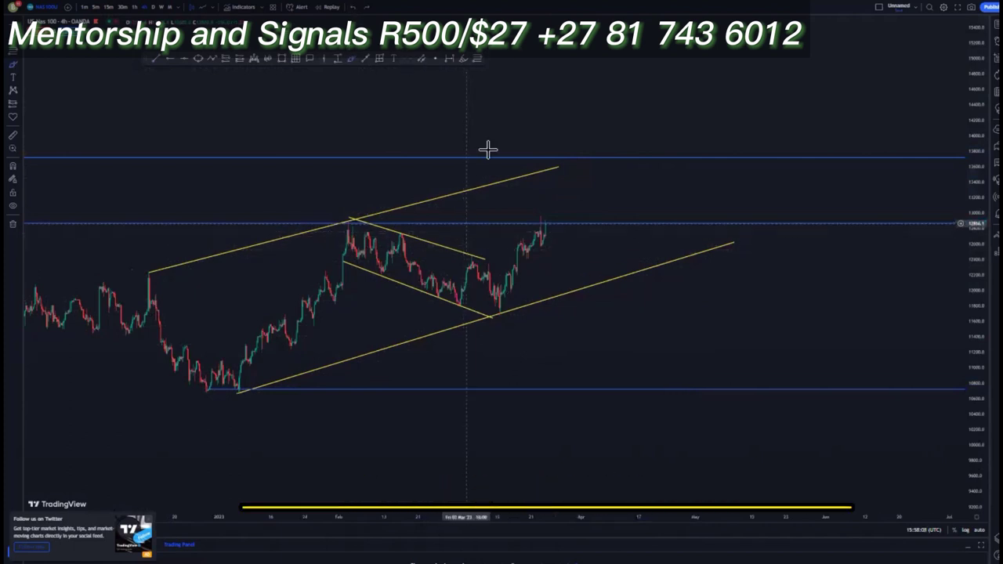
pyautogui.click(626, 28)
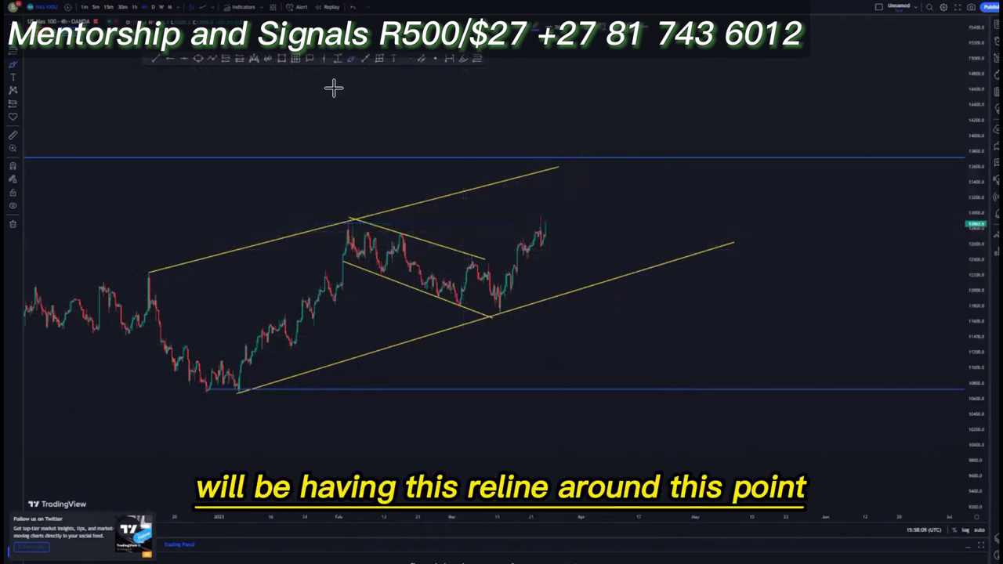
pyautogui.click(350, 220)
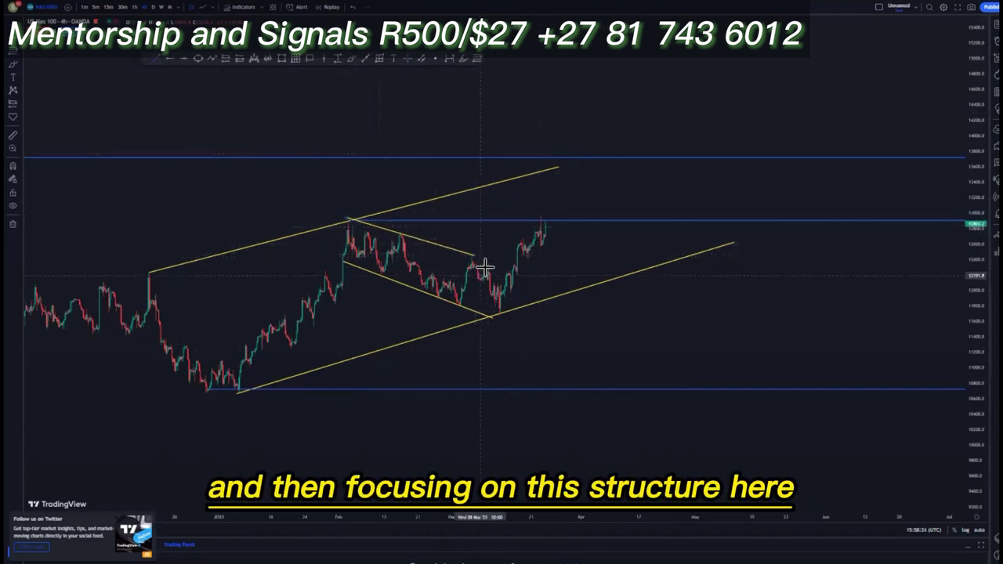
# Draw a small ascending channel around the March rally and a small rectangle around the February 2023 high.
pyautogui.click(542, 215)
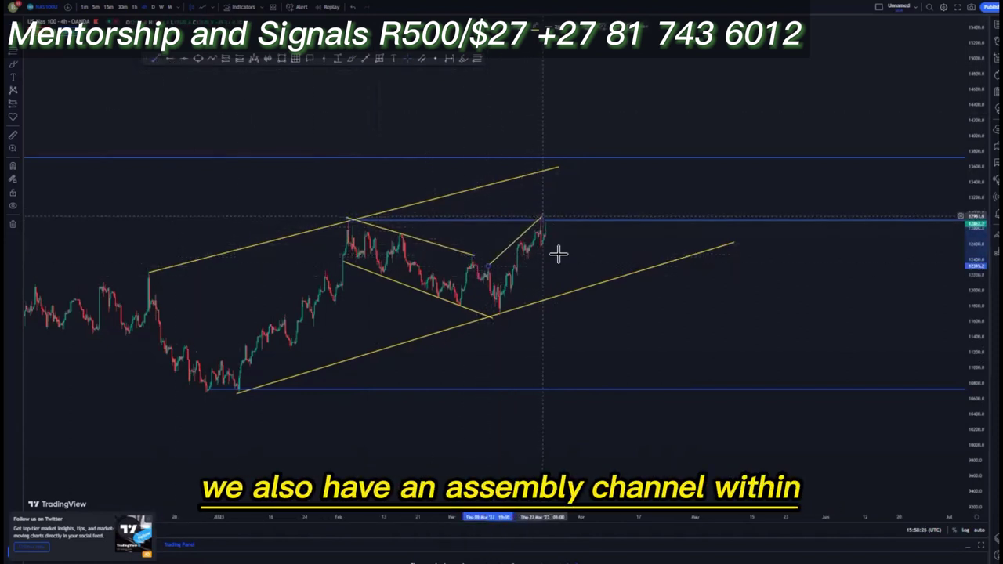
pyautogui.click(499, 311)
pyautogui.click(553, 228)
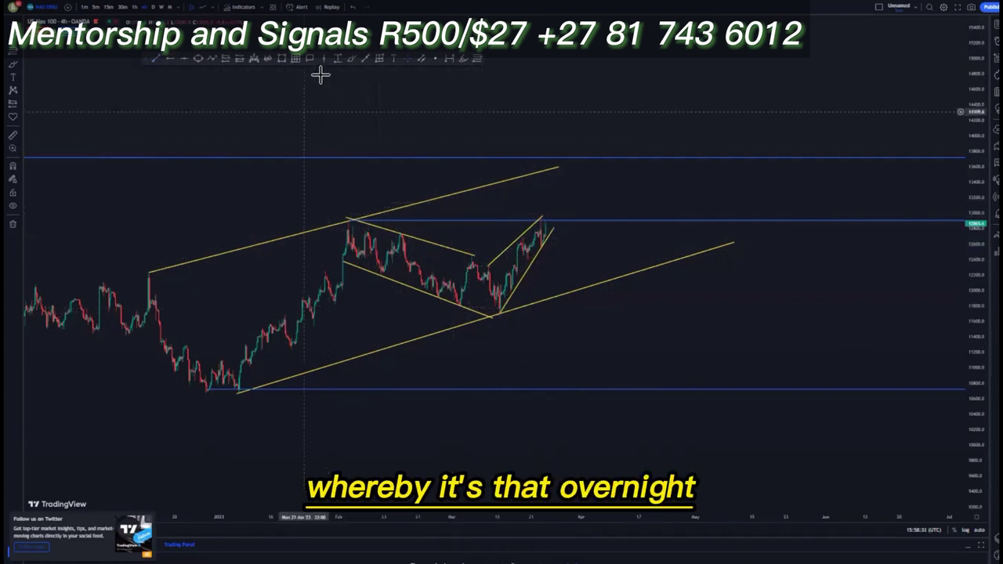
pyautogui.click(346, 215)
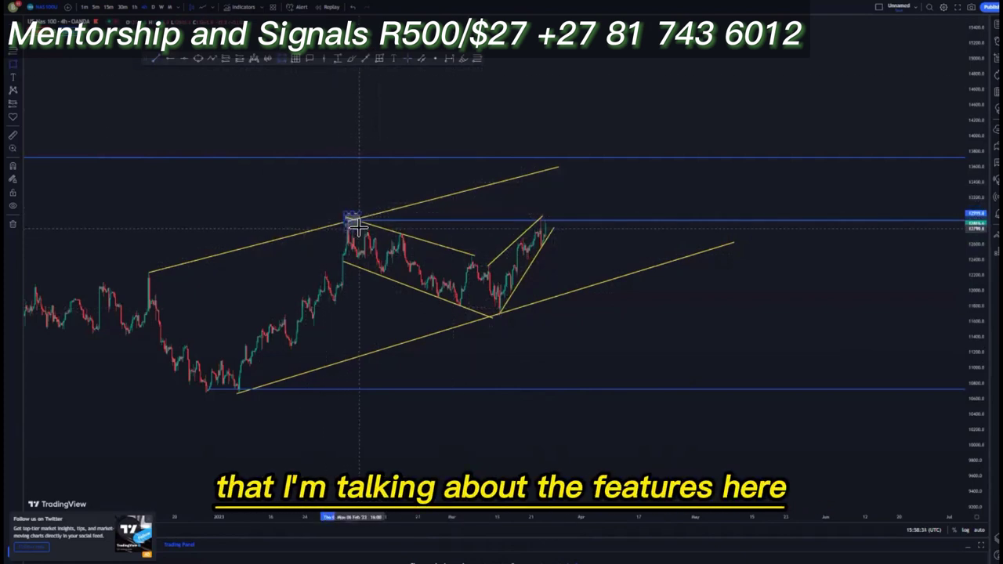
pyautogui.click(544, 275)
# Draw projection arrows from the current price down to the January 2023 low level and up to the large channel's top.
pyautogui.click(365, 60)
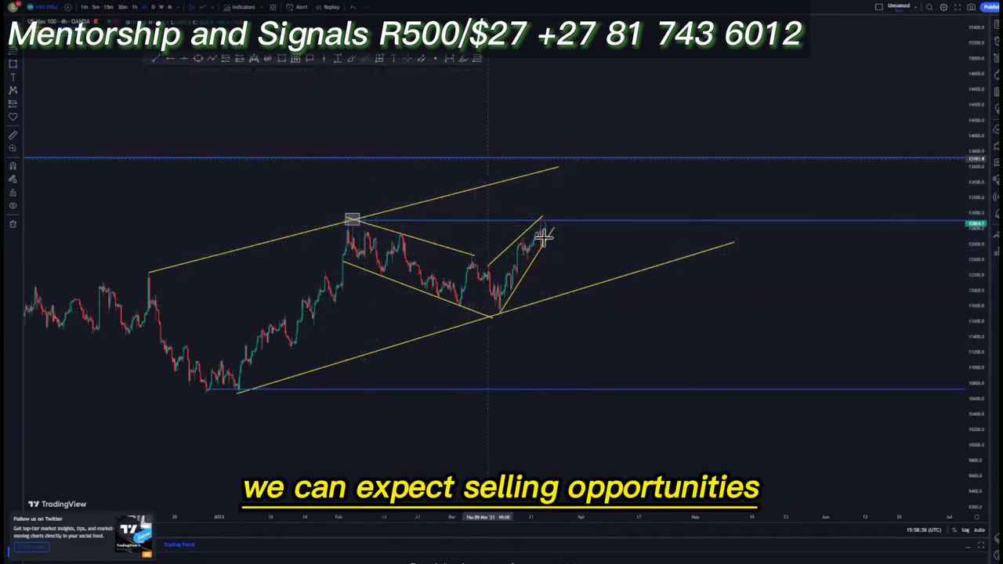
pyautogui.click(550, 221)
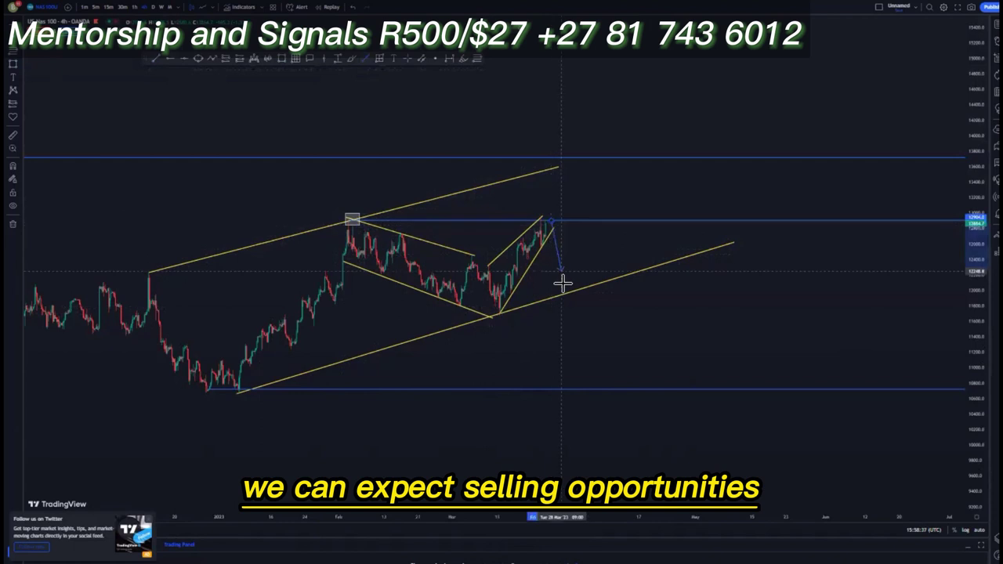
pyautogui.click(584, 388)
pyautogui.click(604, 347)
pyautogui.moveTo(976, 393); pyautogui.dragTo(931, 314)
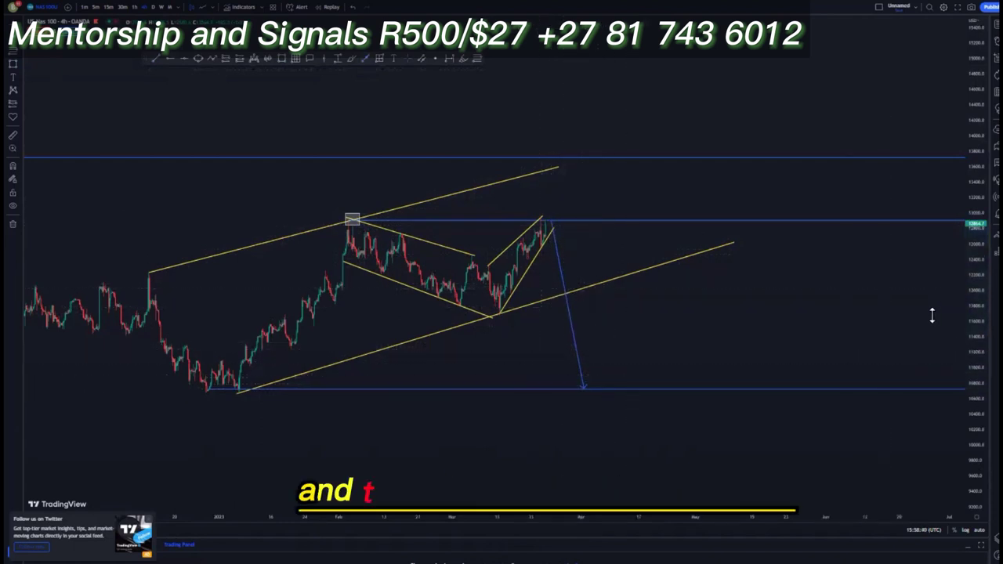
pyautogui.moveTo(710, 316); pyautogui.dragTo(705, 332)
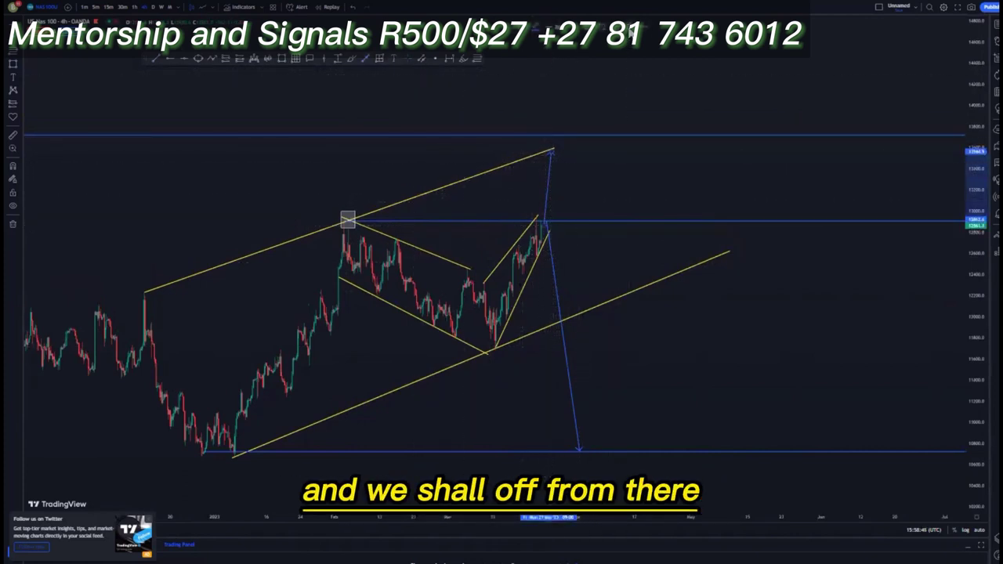
# Delete the upward and downward projection arrows at the current price.
pyautogui.click(632, 32)
pyautogui.click(562, 310)
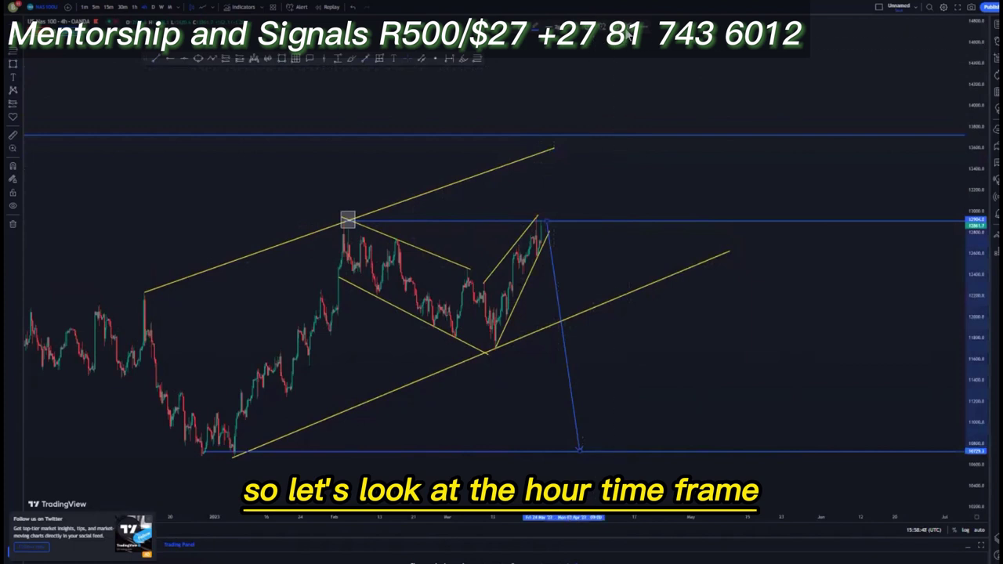
pyautogui.press('Delete')
# Switch to the 1-hour chart and refit the small ascending channel, running its lower trendline under the 20 March and latest swing lows.
pyautogui.click(135, 7)
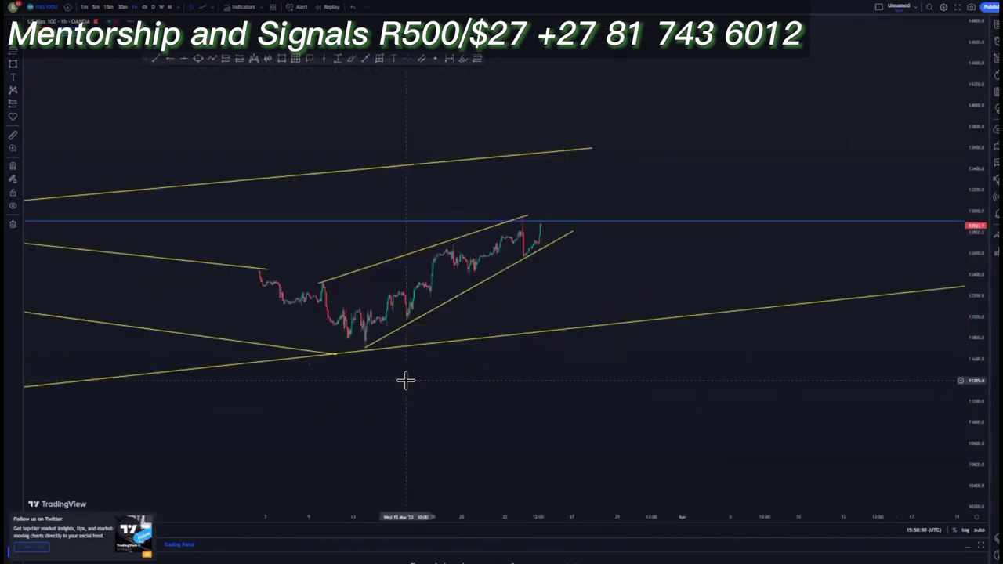
pyautogui.moveTo(980, 443); pyautogui.dragTo(980, 320)
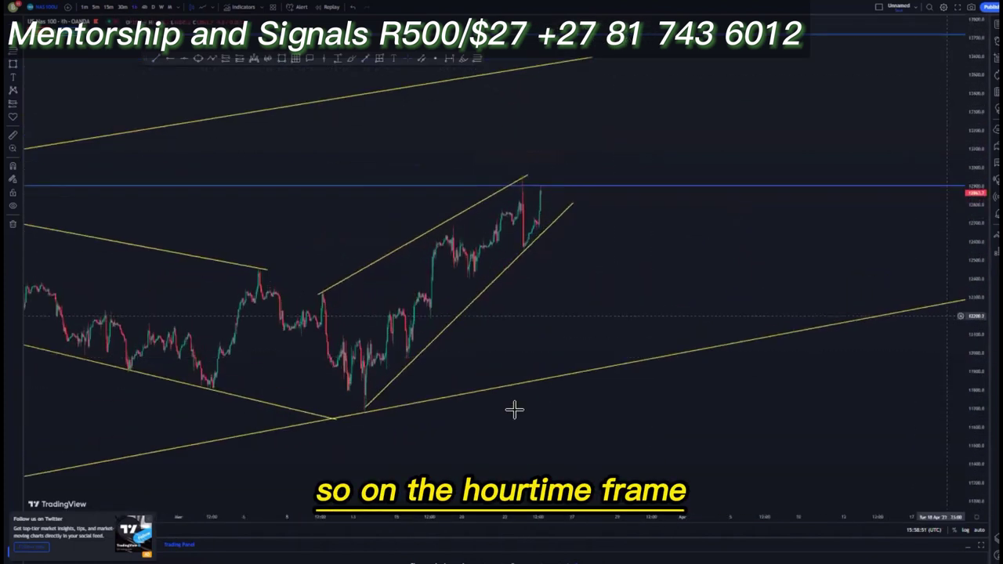
pyautogui.click(319, 294)
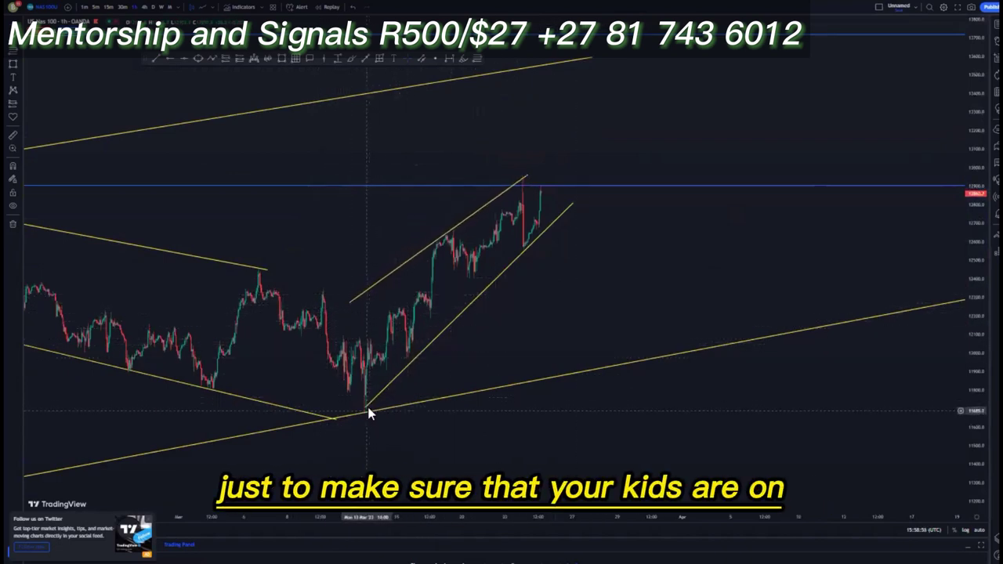
pyautogui.moveTo(365, 406); pyautogui.dragTo(407, 345)
pyautogui.moveTo(456, 285); pyautogui.dragTo(469, 277)
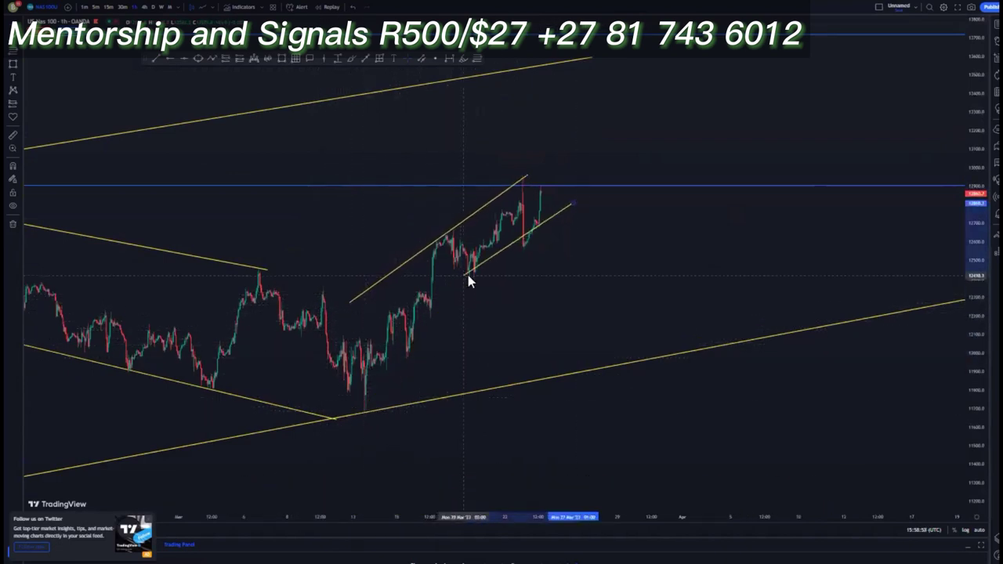
pyautogui.moveTo(572, 202); pyautogui.dragTo(574, 218)
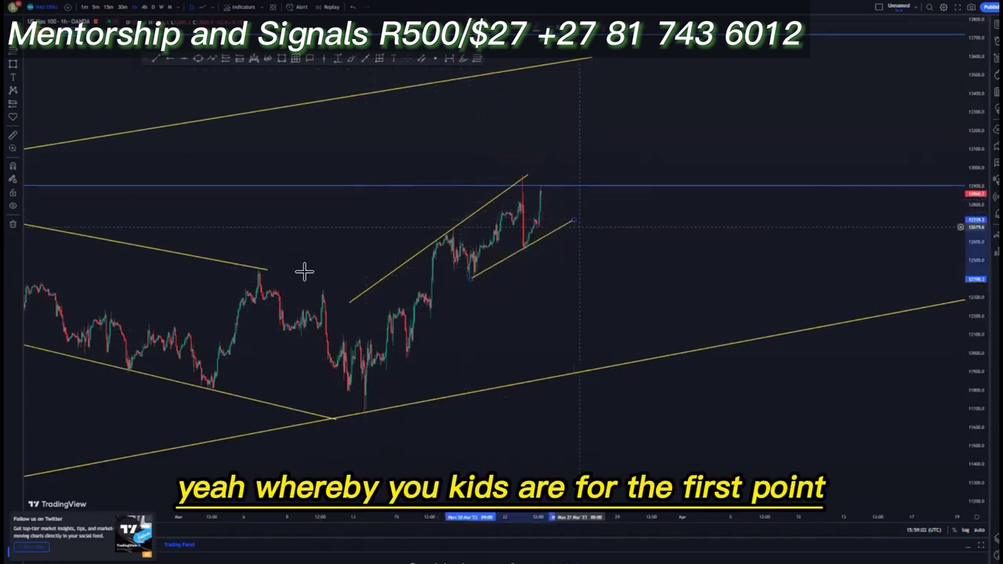
# Start the small channel's upper trendline at the 17 March high, extend it past the latest high, and fine-tune the lower line's start.
pyautogui.moveTo(349, 302); pyautogui.dragTo(451, 228)
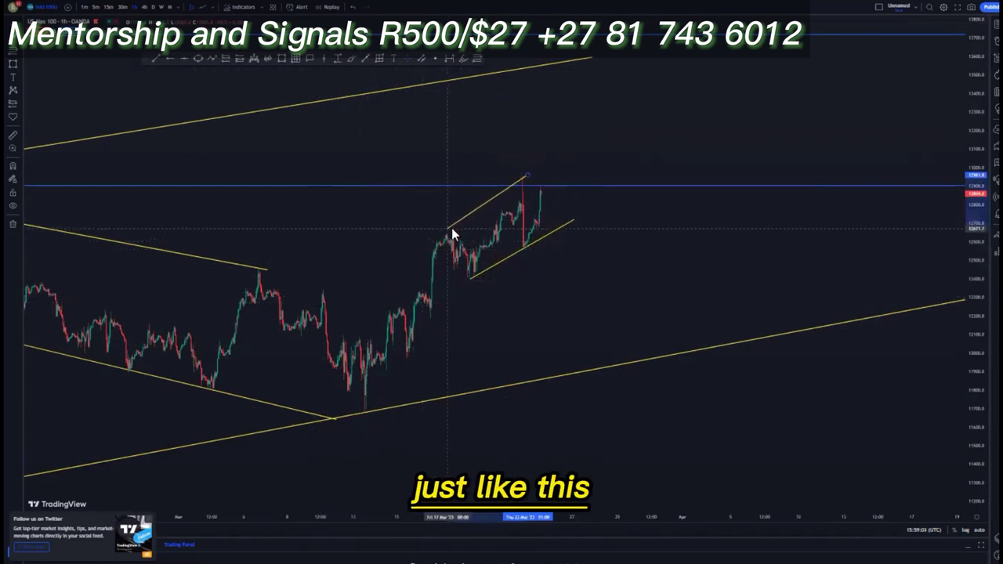
pyautogui.moveTo(527, 179); pyautogui.dragTo(559, 149)
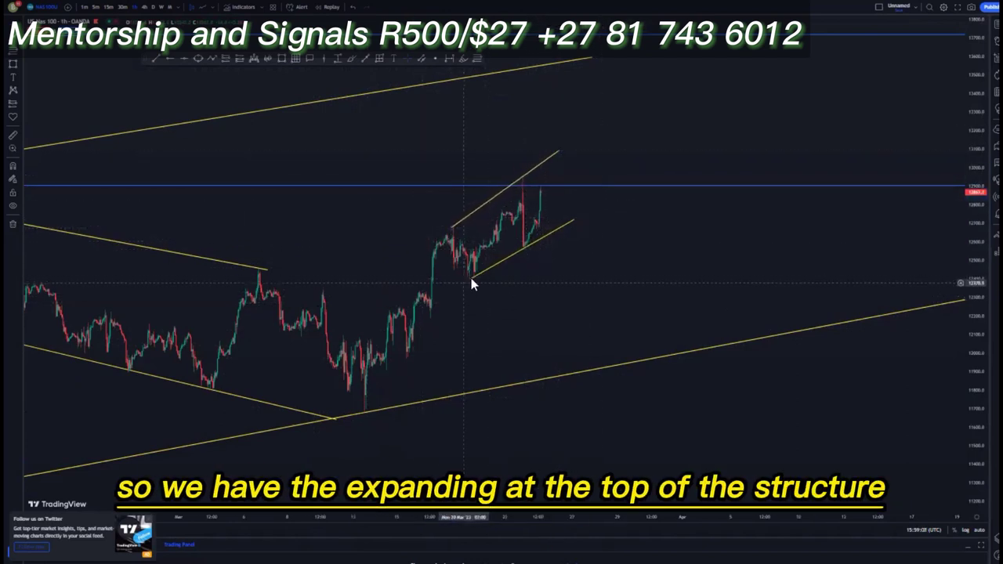
pyautogui.moveTo(471, 278); pyautogui.dragTo(468, 280)
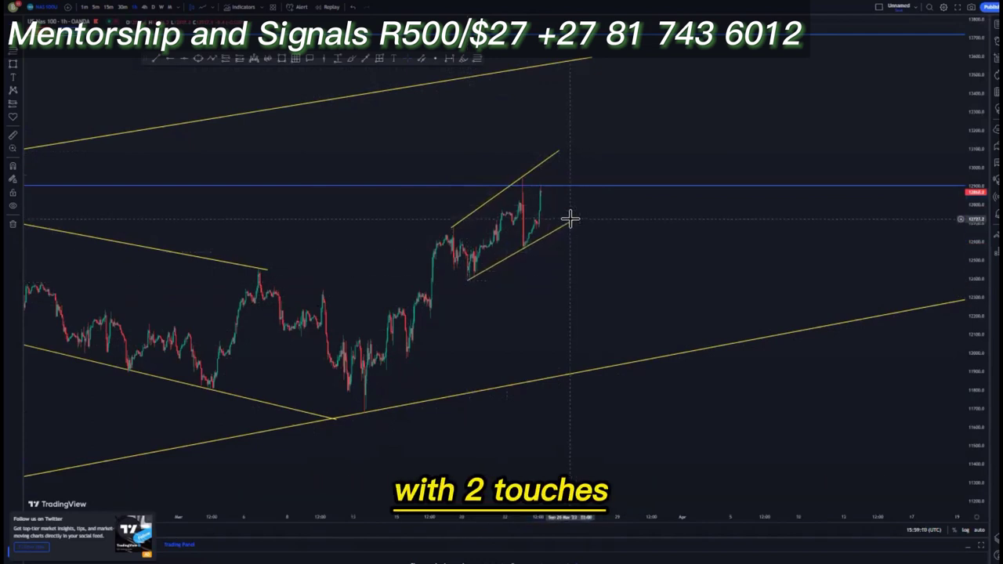
# Extend the small channel's lower trendline and brush-mark the projected rise and the touch points on its upper trendline.
pyautogui.moveTo(573, 219); pyautogui.dragTo(589, 212)
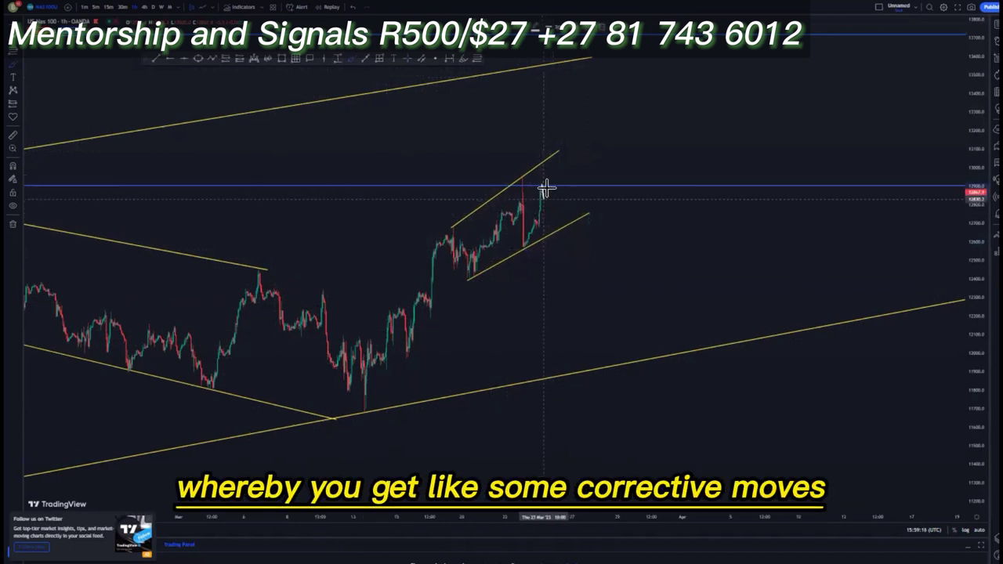
pyautogui.moveTo(554, 181); pyautogui.dragTo(554, 146)
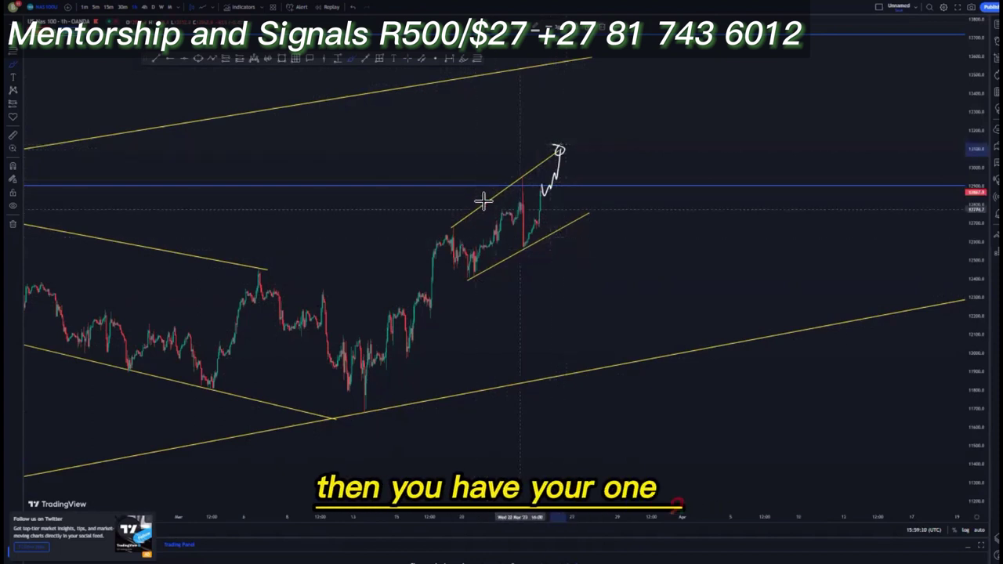
pyautogui.moveTo(453, 226); pyautogui.dragTo(452, 225)
pyautogui.moveTo(520, 167); pyautogui.dragTo(524, 170)
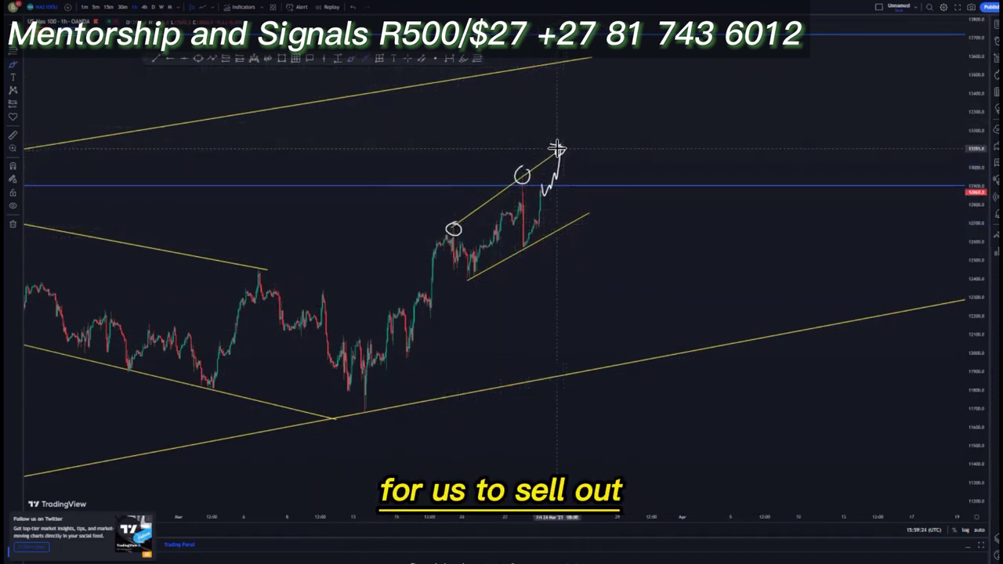
# Draw a sell-off arrow from the small channel's top to the large channel's lower trendline, and add a horizontal ray at the 20 March low.
pyautogui.moveTo(560, 148); pyautogui.dragTo(600, 372)
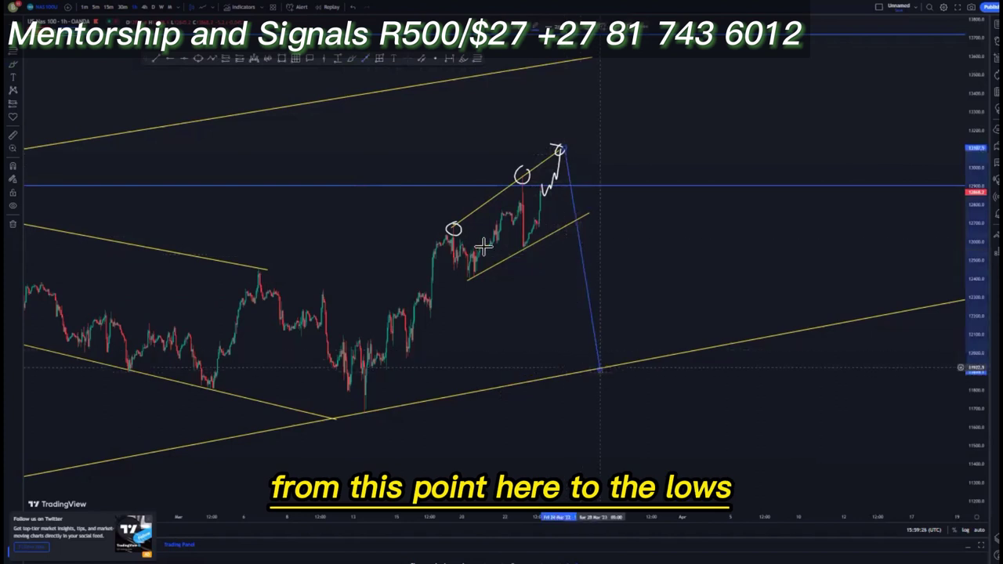
pyautogui.click(507, 267)
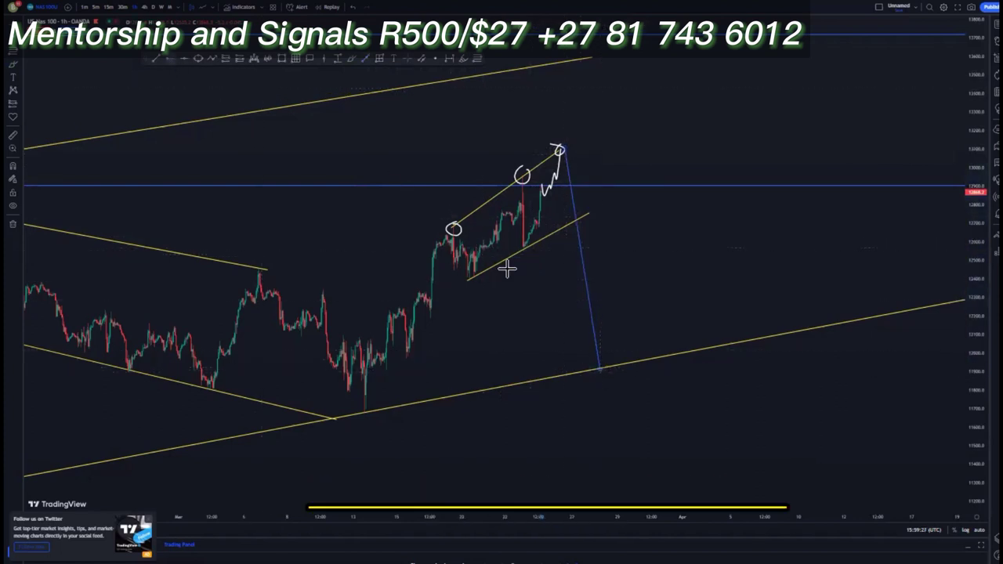
pyautogui.click(467, 277)
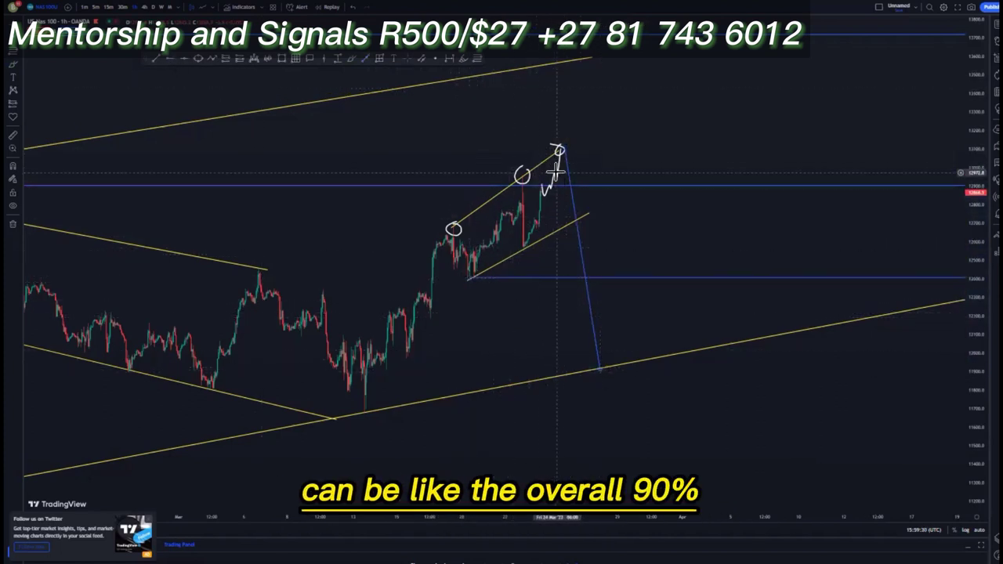
# Delete the brushed zigzag path and the touch-point circles from the small channel.
pyautogui.click(601, 32)
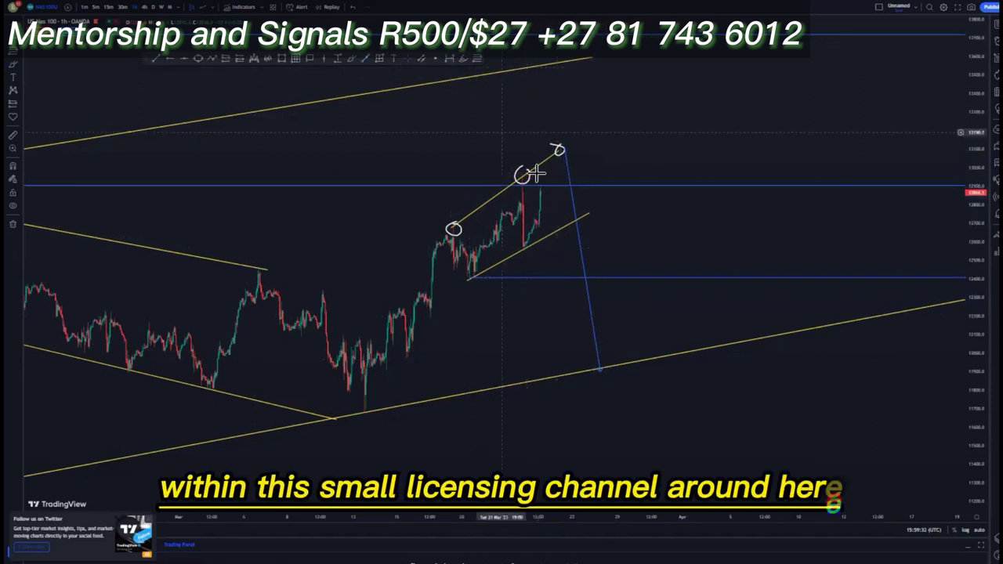
pyautogui.press('Delete')
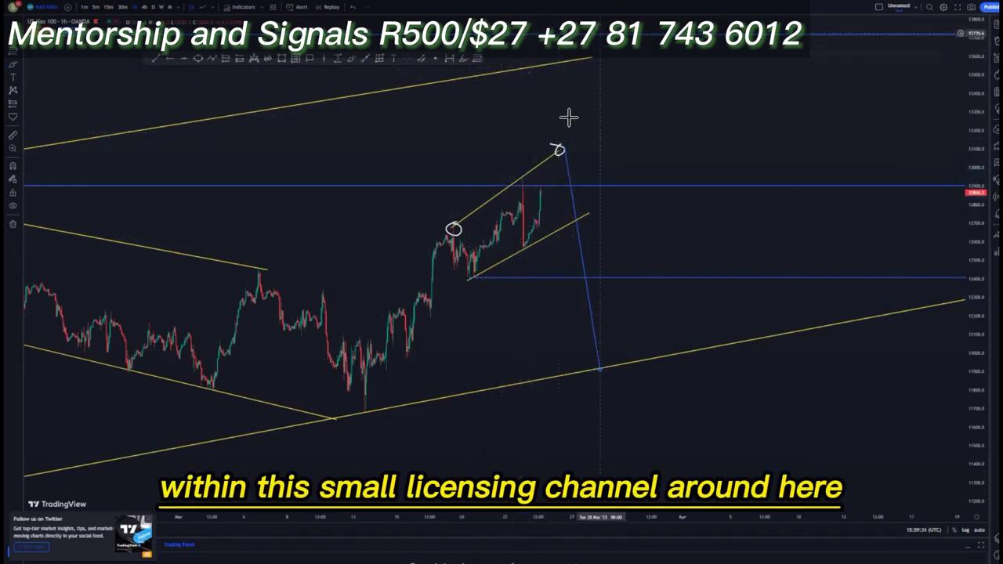
pyautogui.click(558, 148)
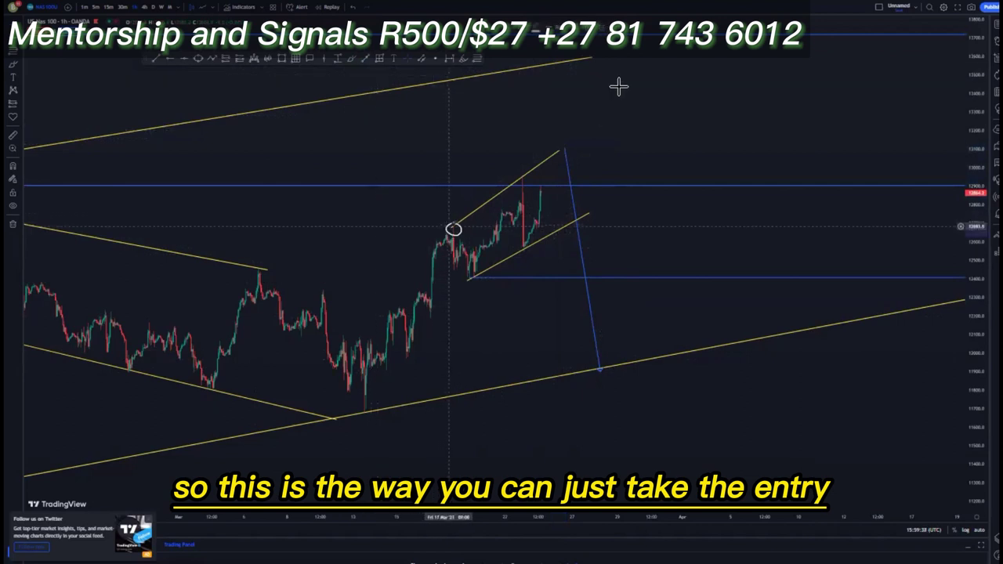
pyautogui.press('Delete')
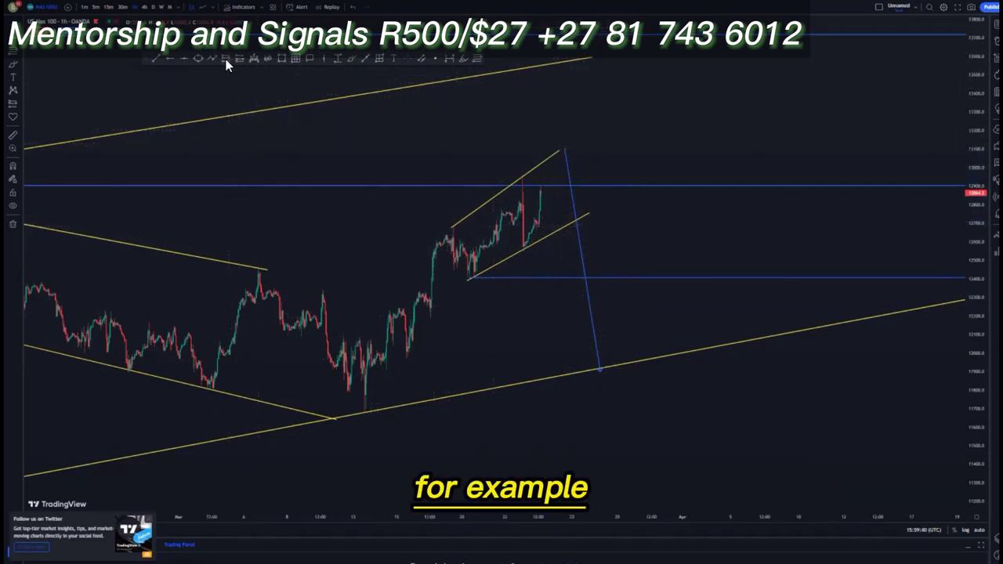
# Place a narrow short position at the small channel's top with a 107-point stop and a 1192.5-point target at the large channel's lower trendline.
pyautogui.click(553, 154)
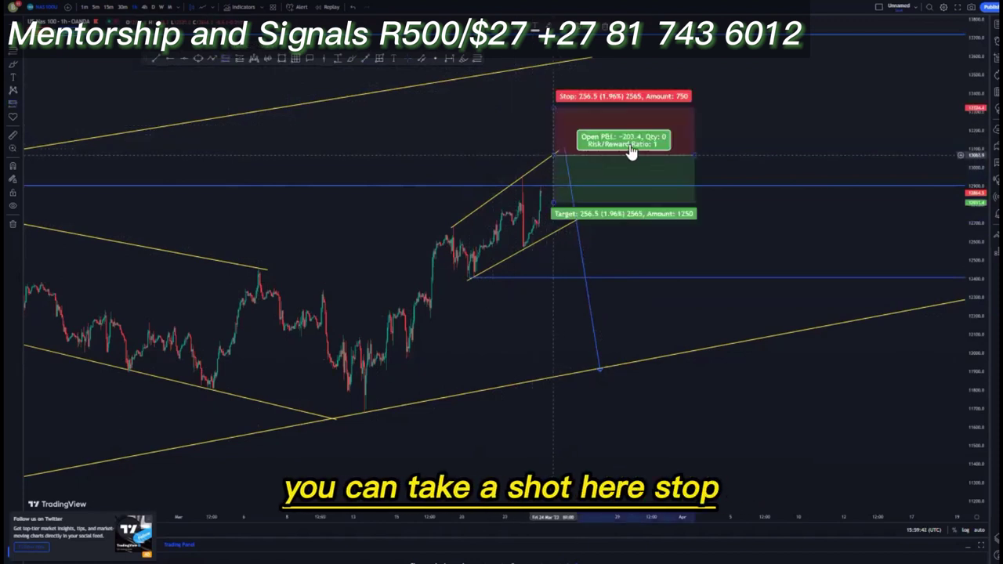
pyautogui.moveTo(552, 116); pyautogui.dragTo(555, 135)
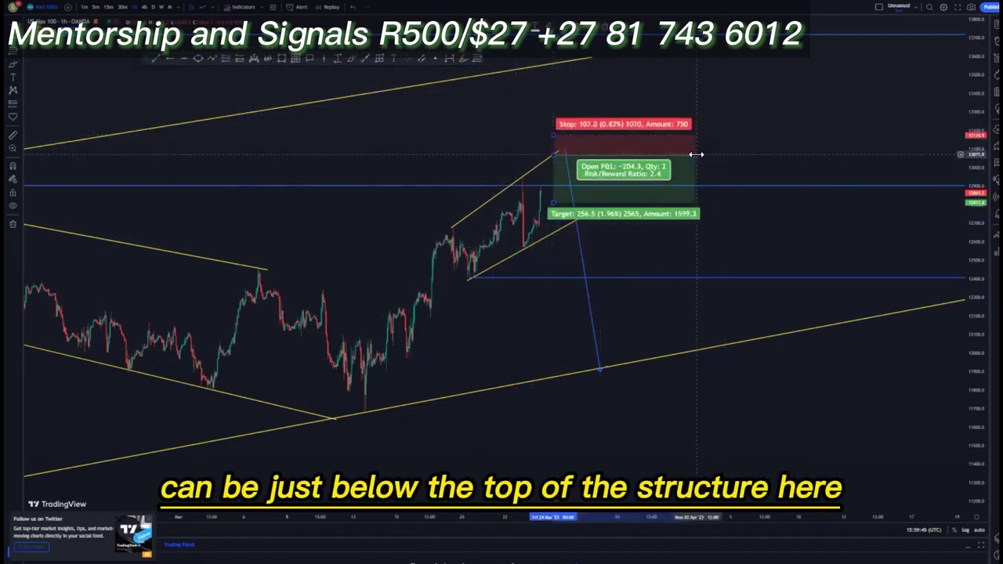
pyautogui.moveTo(697, 155); pyautogui.dragTo(647, 154)
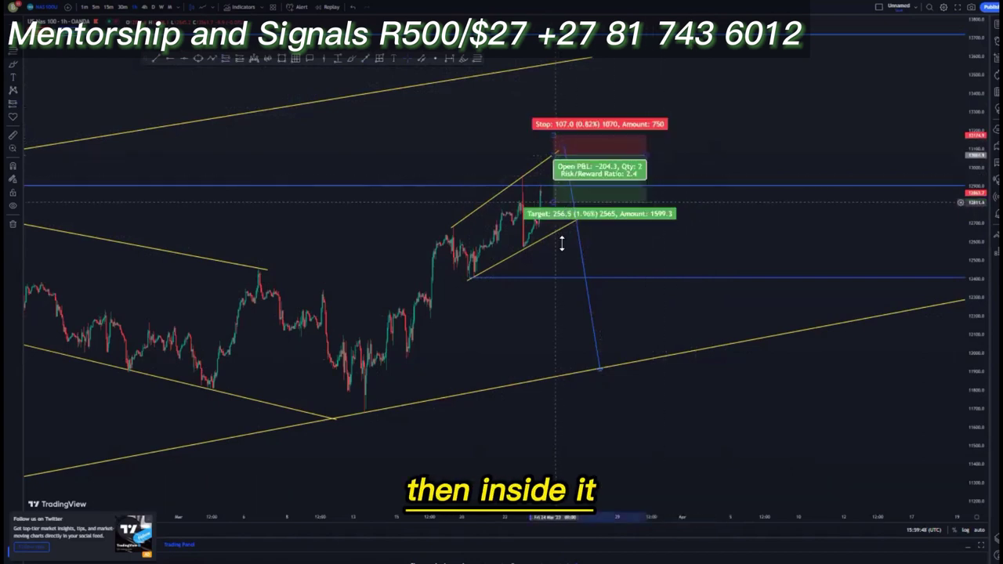
pyautogui.moveTo(562, 244); pyautogui.dragTo(565, 376)
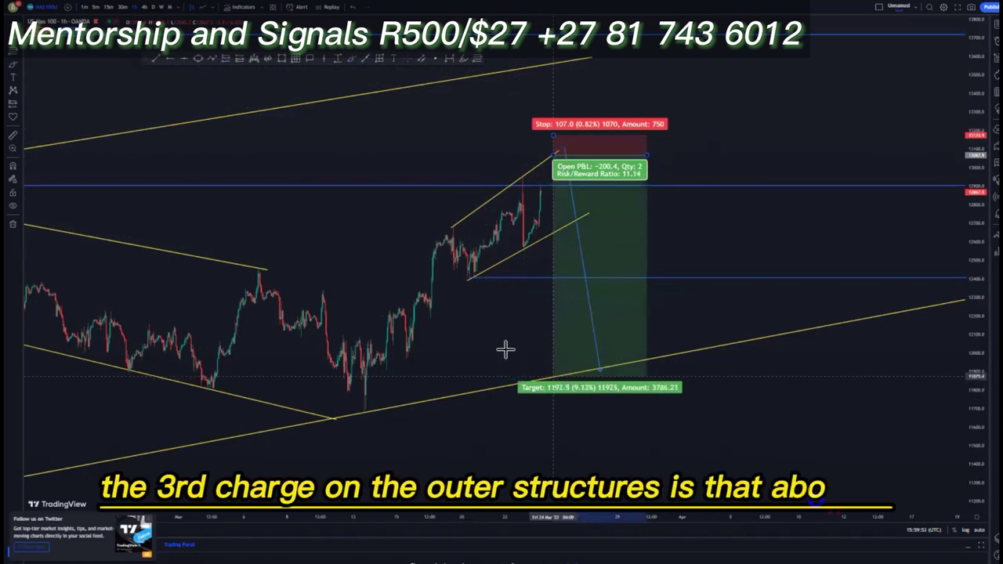
# Extend the short position's target down to the January 2023 low level, and delete the position.
pyautogui.moveTo(468, 345); pyautogui.dragTo(341, 282)
pyautogui.scroll(-3, 618, 351)
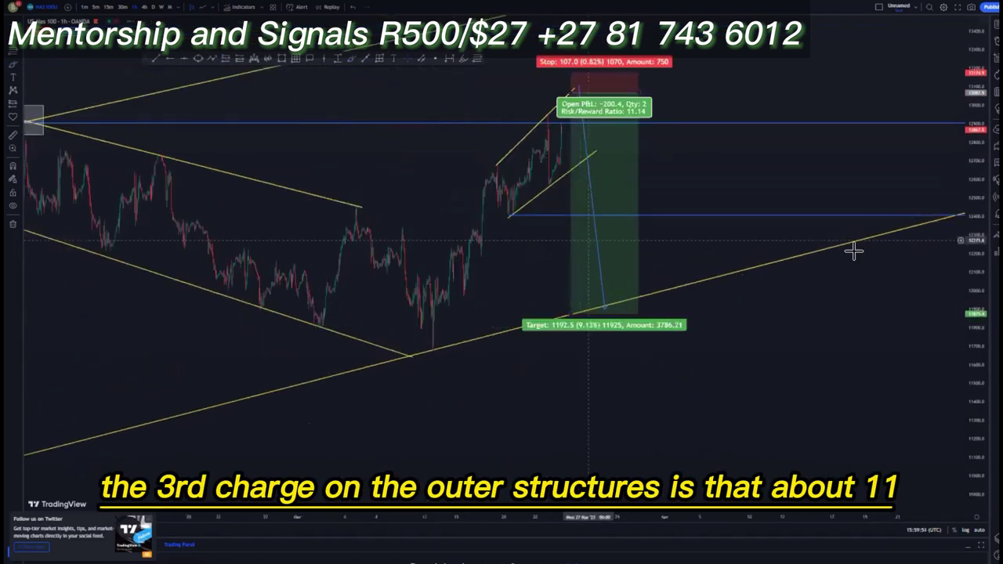
pyautogui.moveTo(972, 215); pyautogui.dragTo(972, 334)
pyautogui.moveTo(718, 342); pyautogui.dragTo(686, 304)
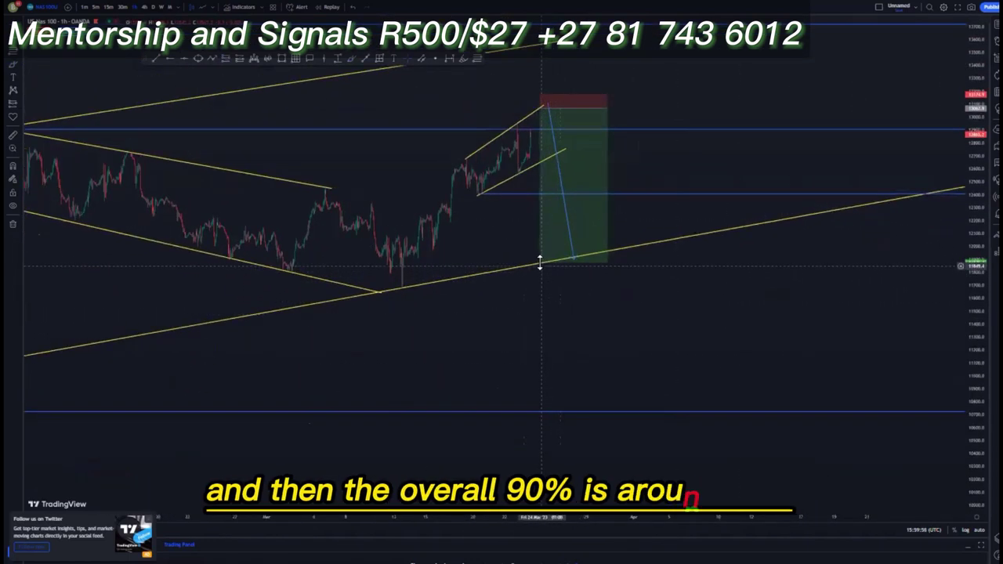
pyautogui.moveTo(540, 264); pyautogui.dragTo(550, 405)
pyautogui.click(605, 28)
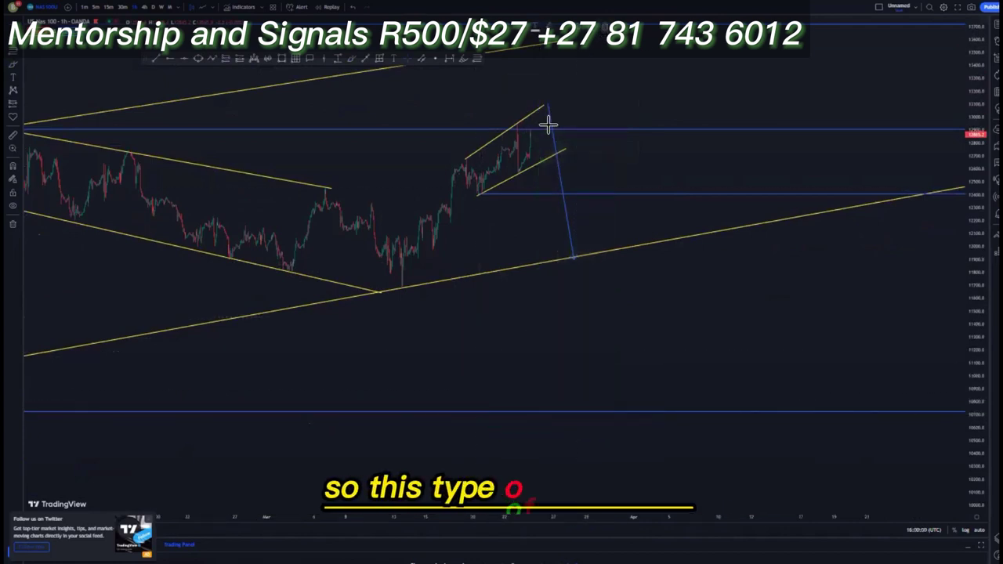
# Delete the sell-off arrow and the horizontal level near 12,900 that crosses the small channel.
pyautogui.click(554, 139)
pyautogui.press('Delete')
pyautogui.scroll(-3, 582, 154)
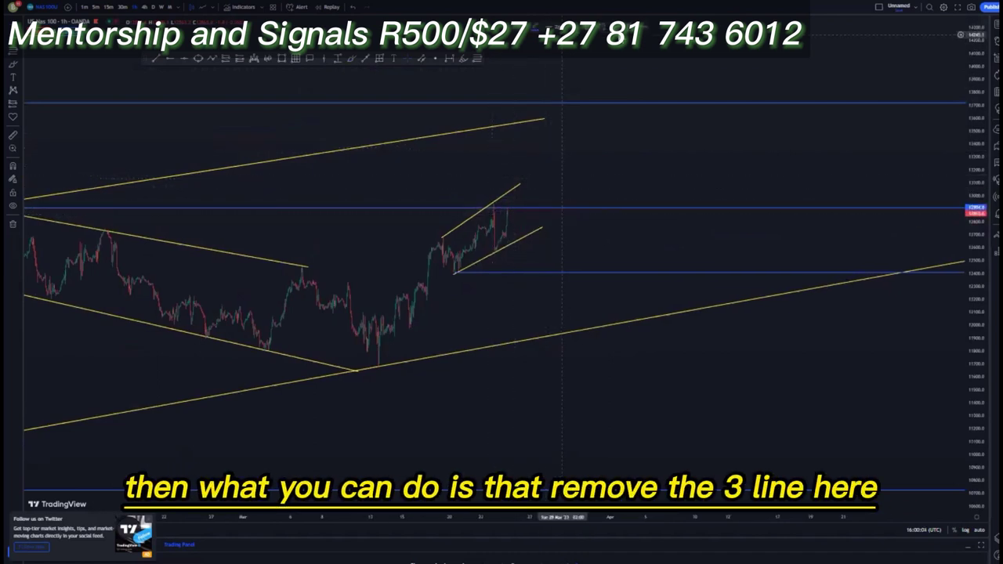
pyautogui.press('Delete')
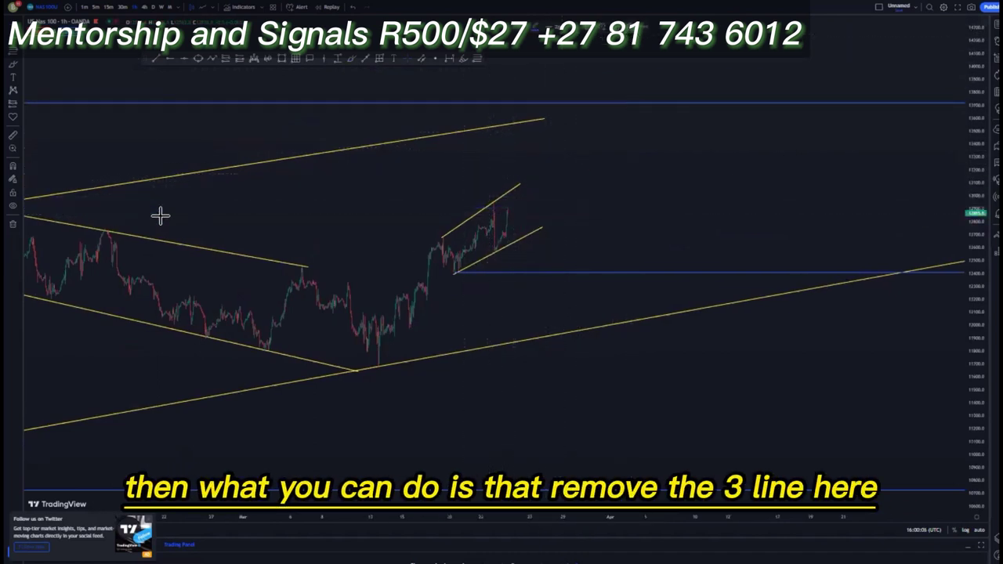
# Place a horizontal ray at the 22 March high and fine-tune its height to the top of the wick.
pyautogui.click(495, 204)
pyautogui.scroll(2, 618, 240)
pyautogui.moveTo(457, 238); pyautogui.dragTo(623, 233)
pyautogui.scroll(3, 475, 209)
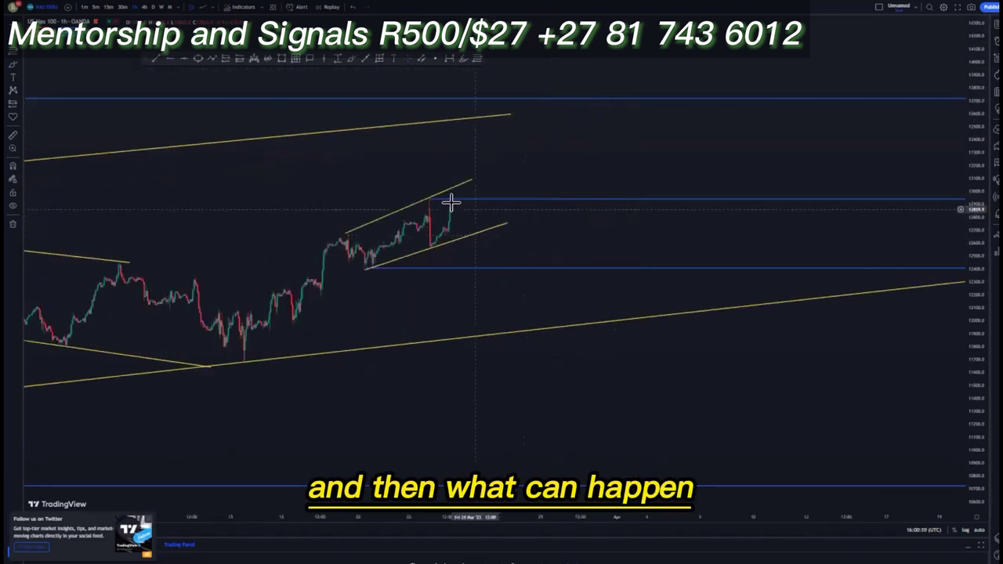
pyautogui.moveTo(431, 199); pyautogui.dragTo(430, 196)
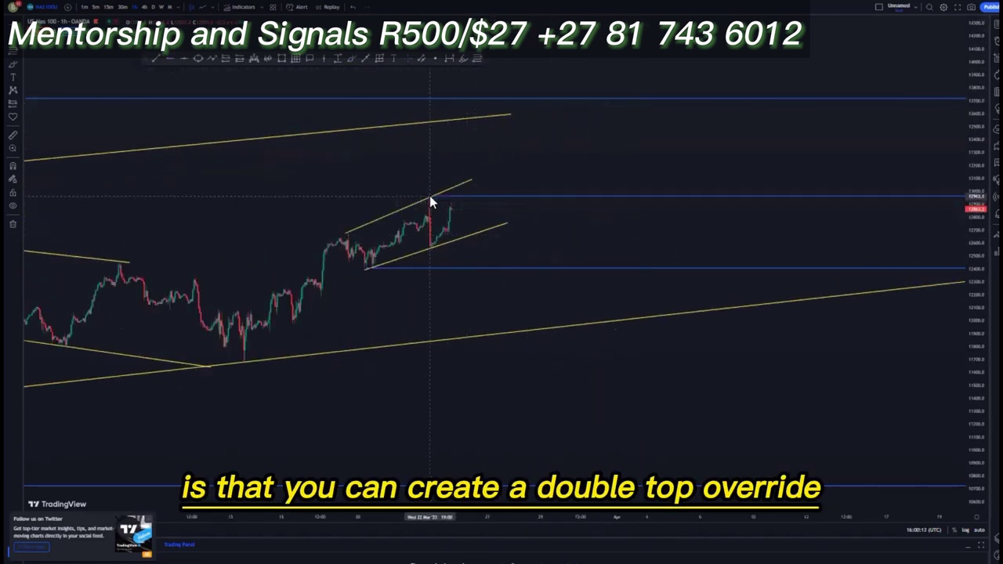
# Project a double top with arrows up to the 22 March high ray and down to the 20 March low ray, and delete the downward arrow.
pyautogui.click(280, 59)
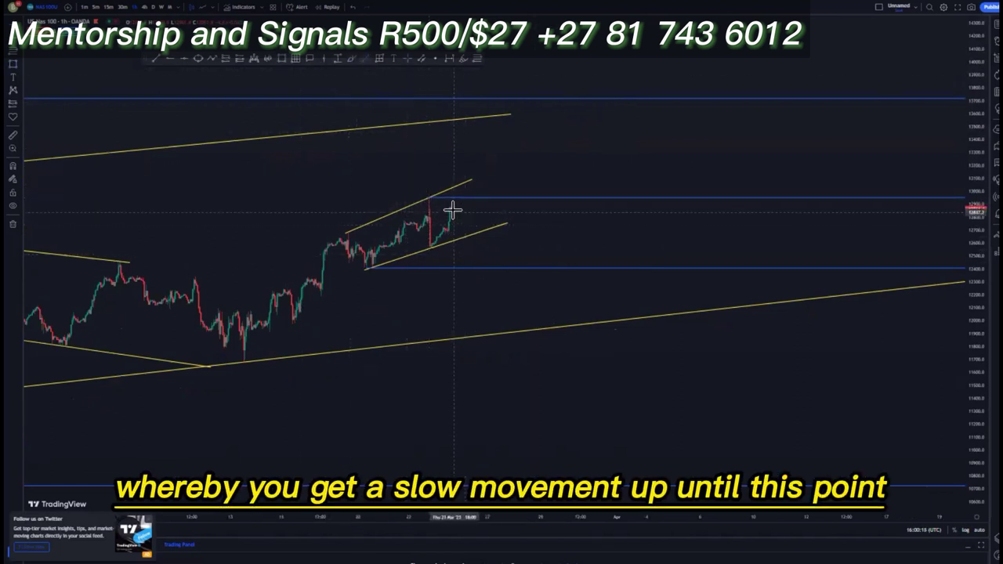
pyautogui.click(366, 59)
pyautogui.click(460, 198)
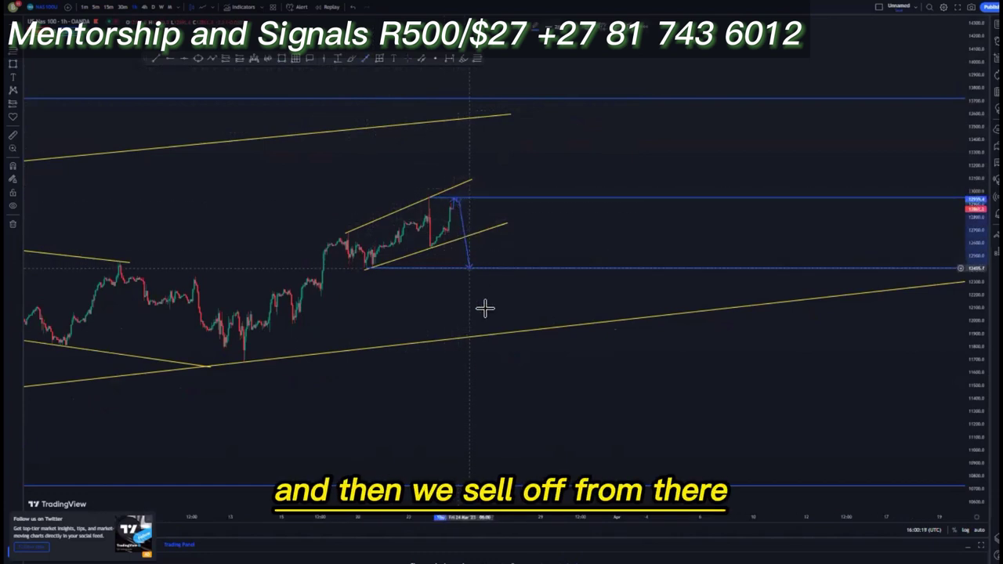
pyautogui.click(470, 268)
pyautogui.moveTo(473, 304); pyautogui.dragTo(428, 286)
pyautogui.scroll(-3, 493, 297)
pyautogui.scroll(2, 486, 243)
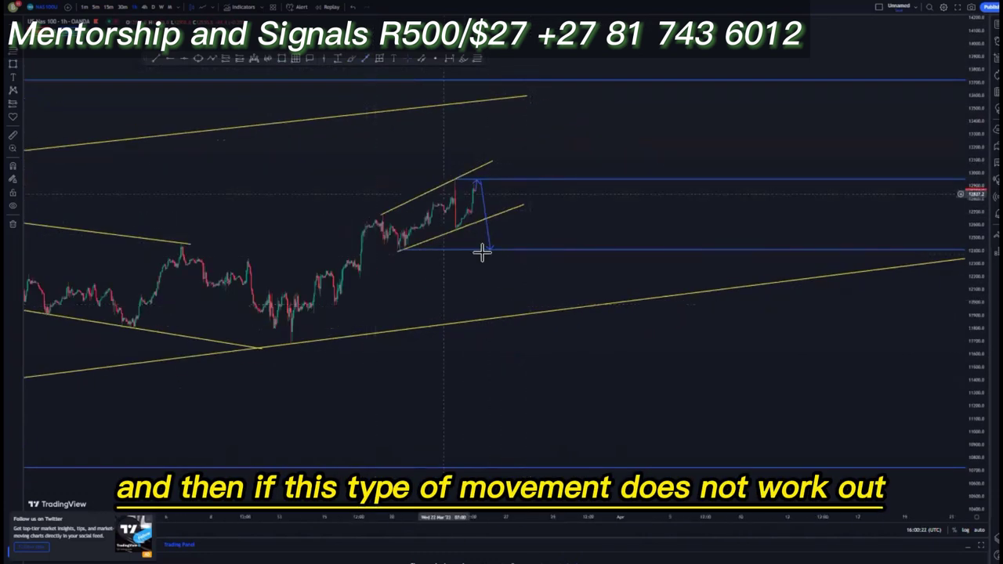
pyautogui.click(634, 33)
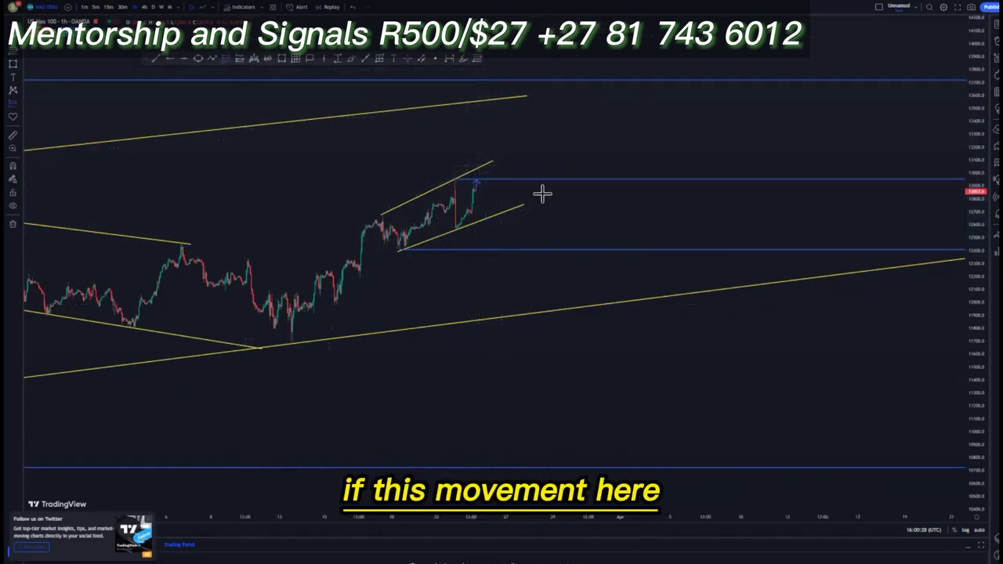
# Place a short position at the 22 March high ray with its stop above the small channel and its target at the large channel's lower trendline.
pyautogui.click(478, 179)
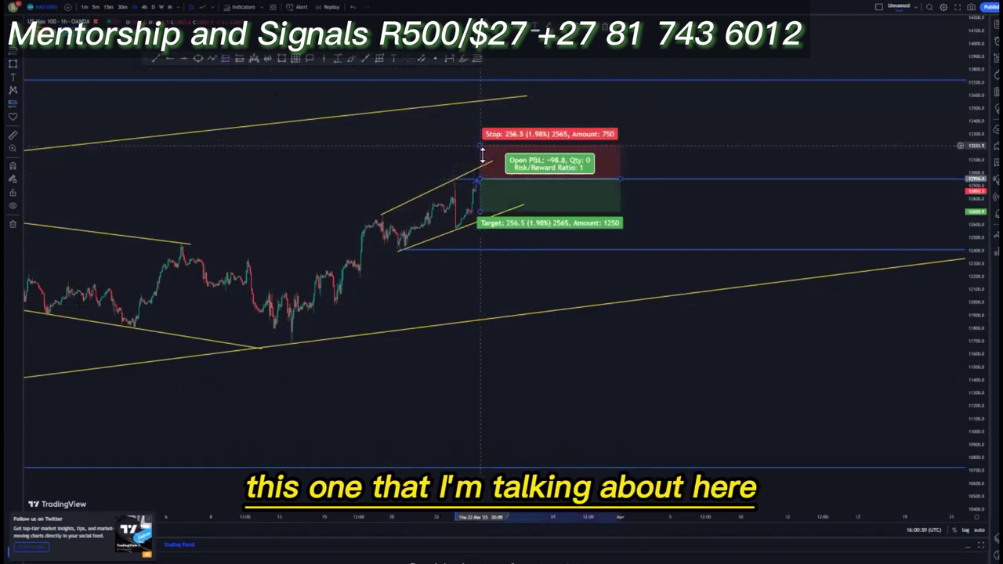
pyautogui.moveTo(482, 154); pyautogui.dragTo(480, 155)
pyautogui.moveTo(479, 243); pyautogui.dragTo(483, 317)
# Extend the short target to the January 2023 low level, and delete the position along with the upward arrow.
pyautogui.moveTo(707, 397); pyautogui.dragTo(601, 332)
pyautogui.scroll(-6, 718, 341)
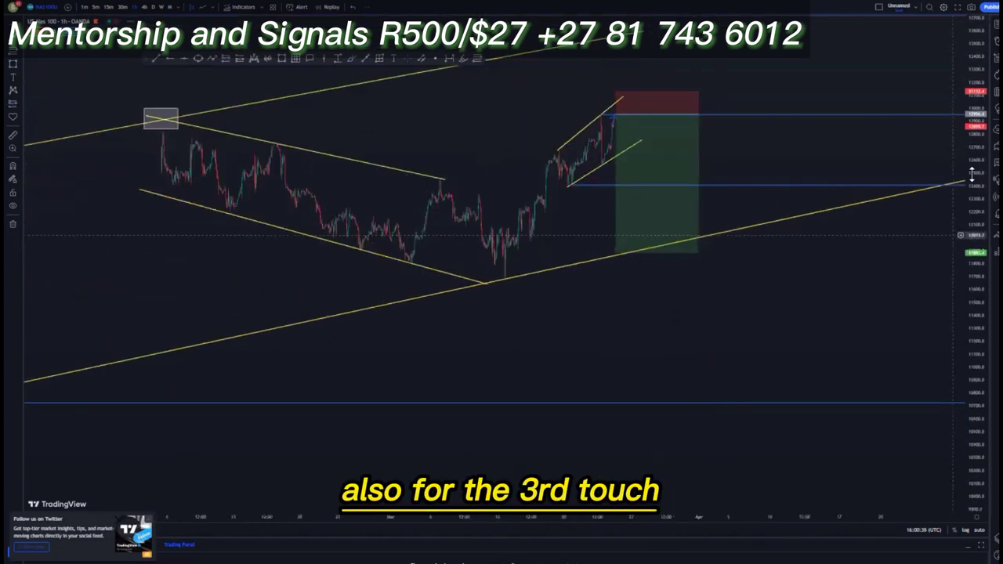
pyautogui.moveTo(712, 260); pyautogui.dragTo(711, 365)
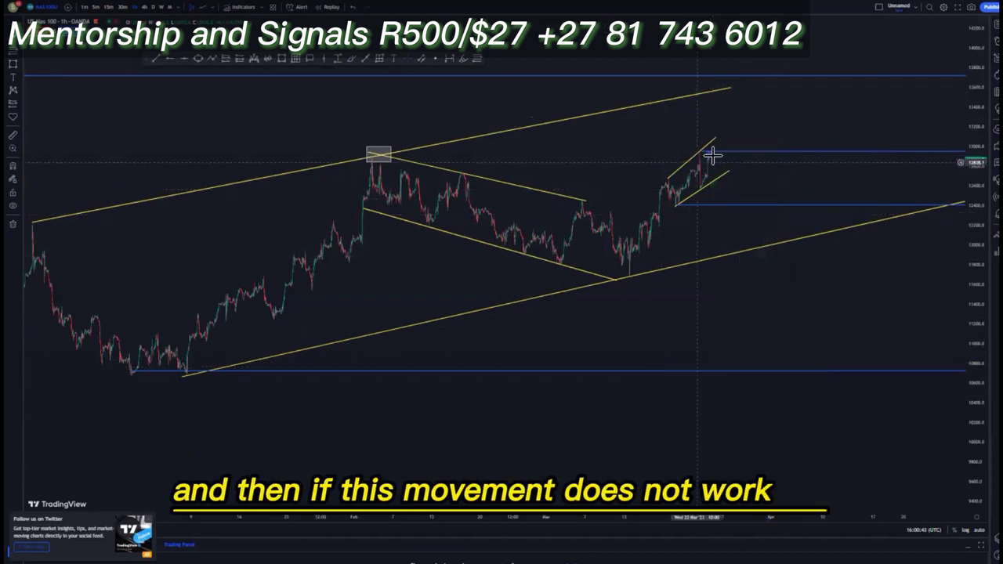
pyautogui.press('Delete')
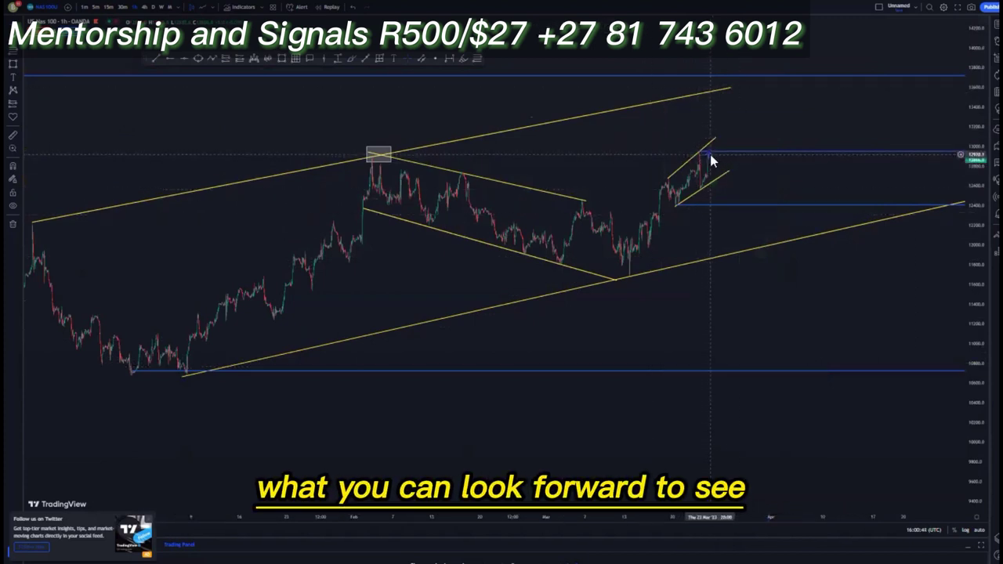
pyautogui.click(710, 155)
pyautogui.press('Delete')
# Delete the upper and lower trendlines of the small ascending channel.
pyautogui.moveTo(687, 164); pyautogui.dragTo(548, 197)
pyautogui.click(548, 202)
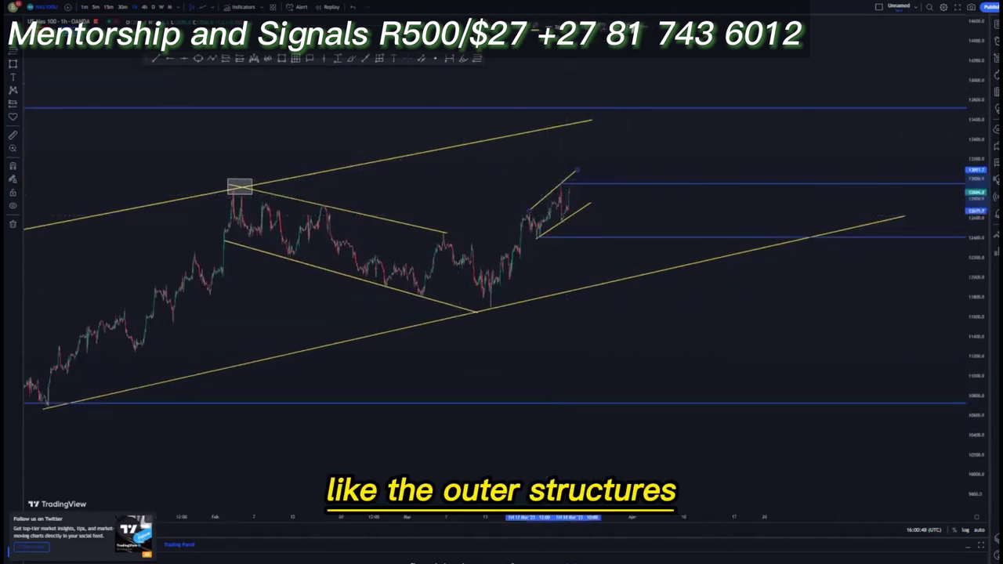
pyautogui.press('Delete')
pyautogui.click(572, 219)
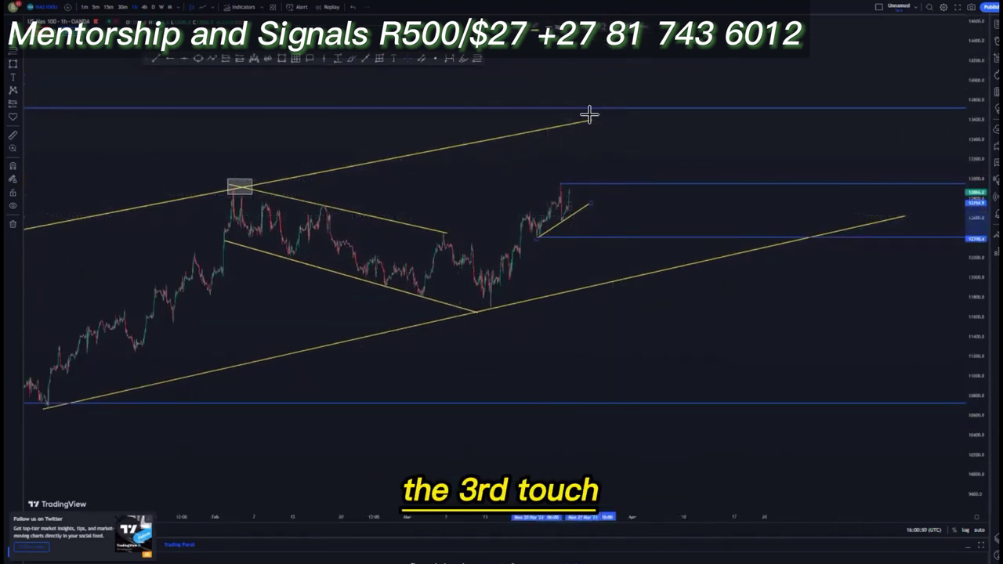
pyautogui.press('Delete')
# Extend the large ascending channel's upper trendline until it crosses the August 2022 high level.
pyautogui.scroll(-2, 629, 148)
pyautogui.scroll(-1, 629, 147)
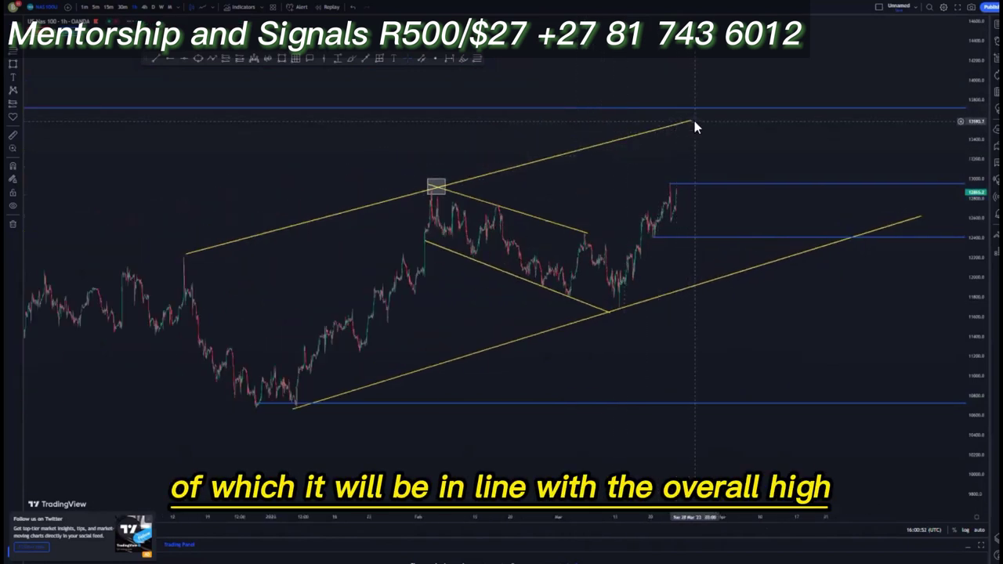
pyautogui.moveTo(694, 122); pyautogui.dragTo(754, 107)
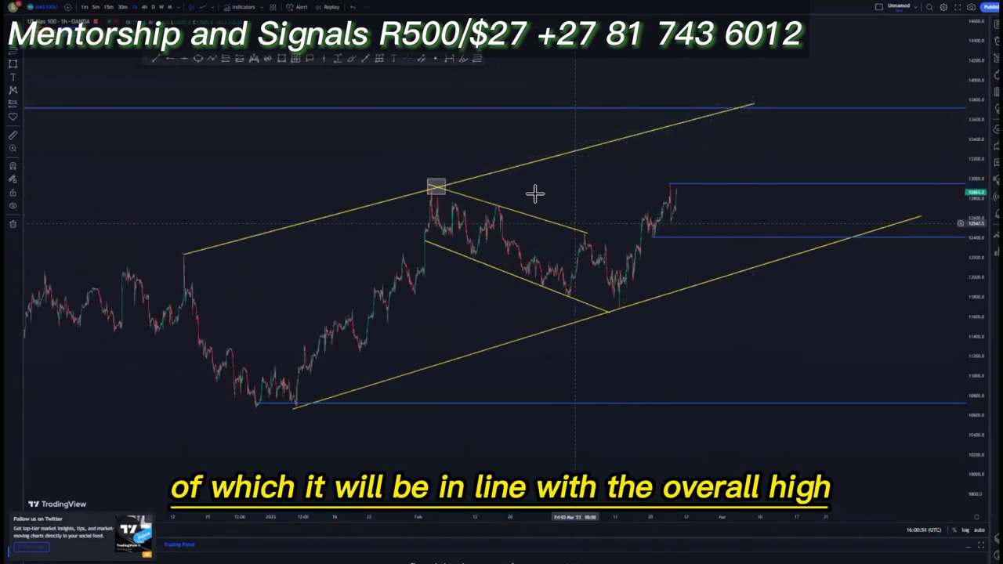
# Switch to the daily chart, reset its view, and frame the August 2022 high level together with the large ascending channel.
pyautogui.click(161, 8)
pyautogui.rightClick(373, 160)
pyautogui.click(398, 165)
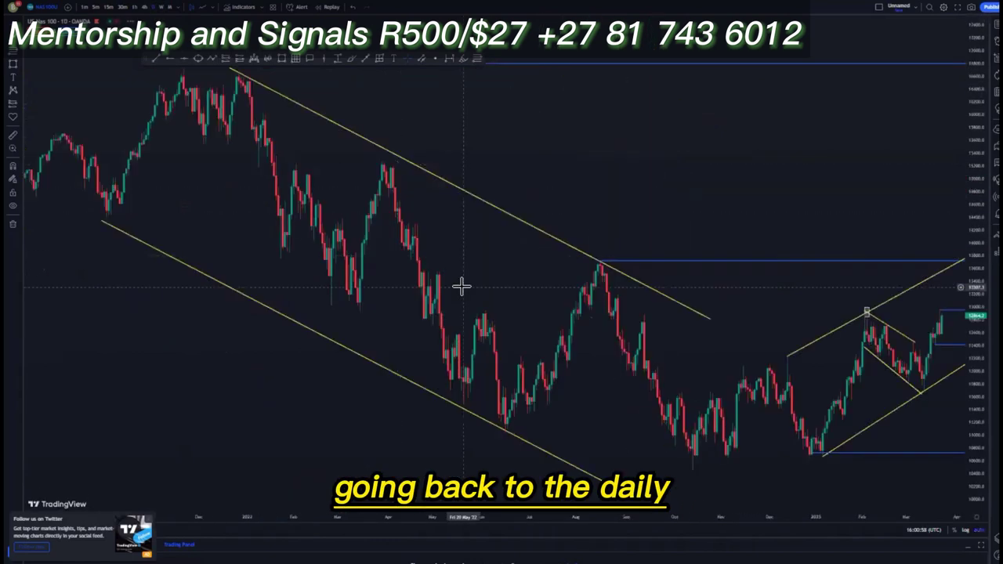
pyautogui.scroll(2, 462, 287)
pyautogui.moveTo(690, 276); pyautogui.dragTo(280, 59)
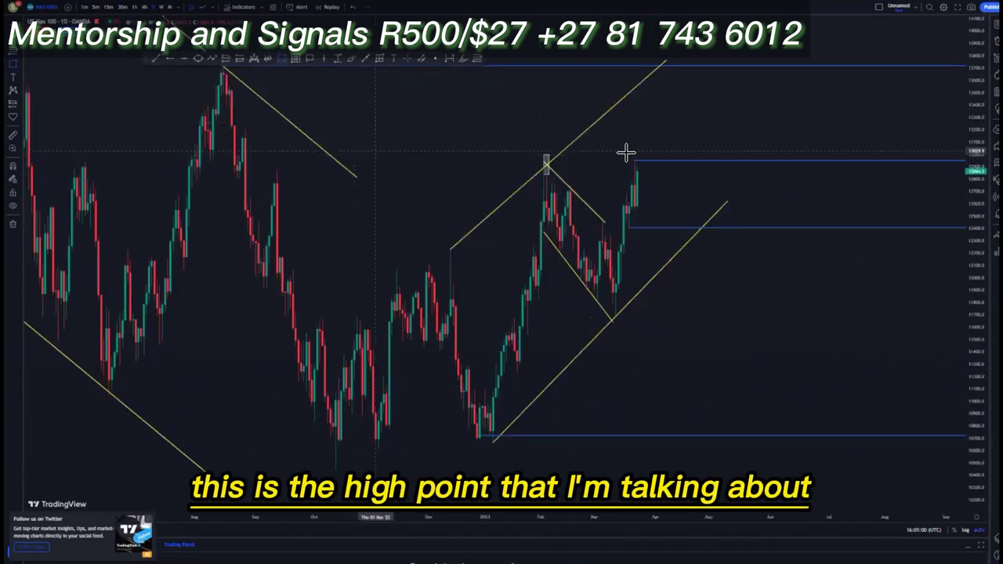
# Mark the August 2022 high with a small rectangle where the descending trendline meets the horizontal level.
pyautogui.moveTo(972, 295); pyautogui.dragTo(972, 415)
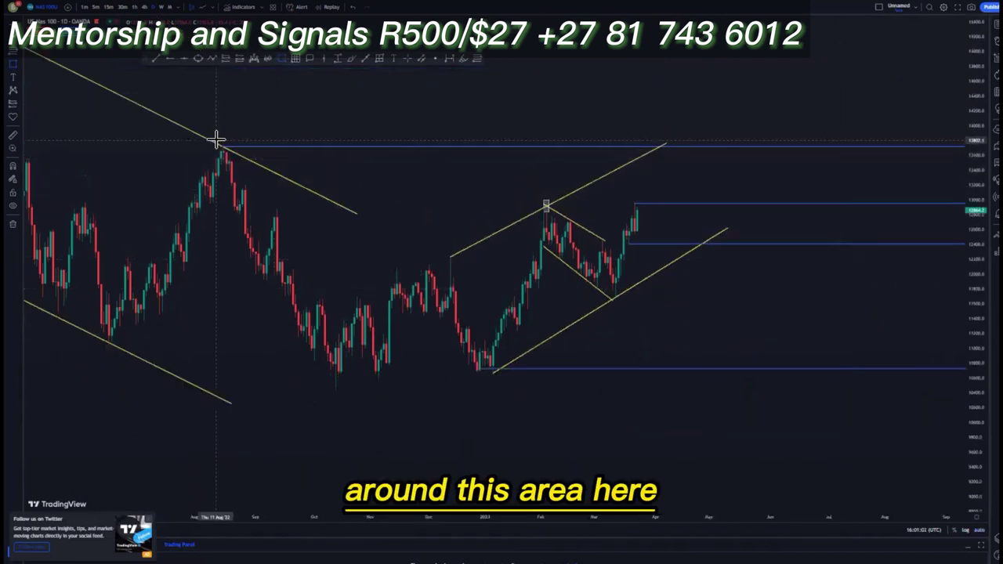
pyautogui.moveTo(353, 174); pyautogui.dragTo(309, 189)
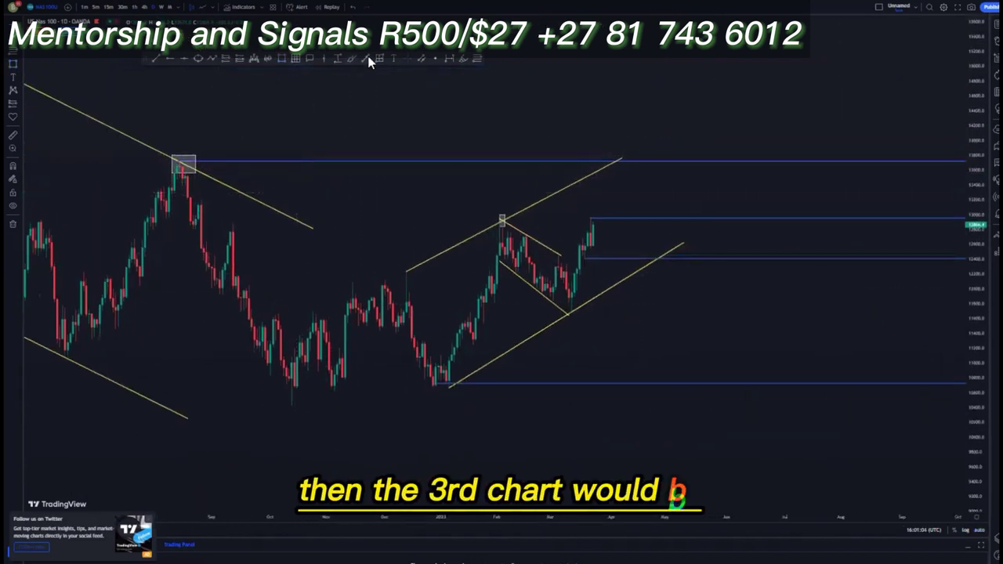
# Draw a rising zigzag path from the current price up to the August 2022 high level on the daily chart.
pyautogui.click(367, 60)
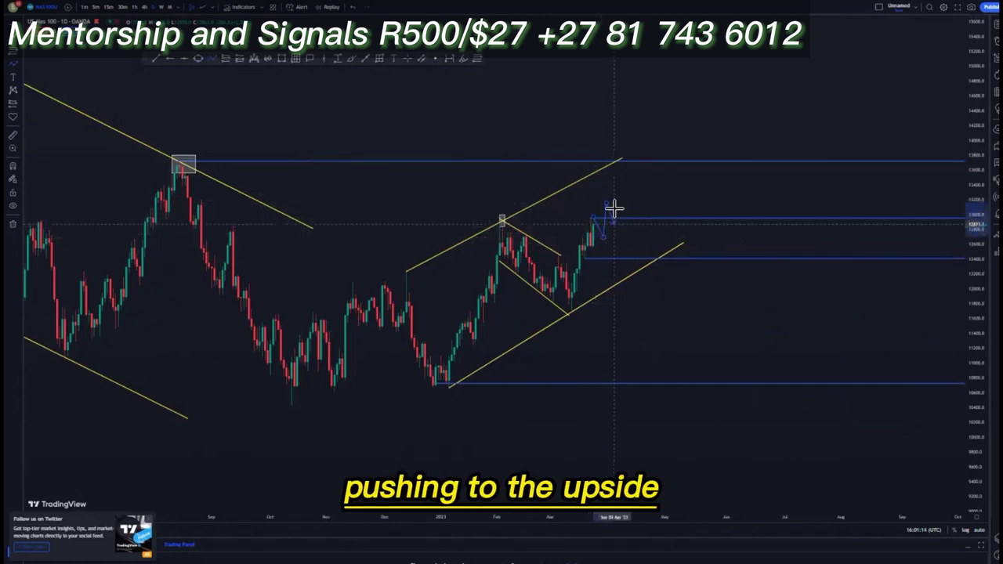
pyautogui.click(614, 193)
pyautogui.click(623, 210)
pyautogui.click(623, 185)
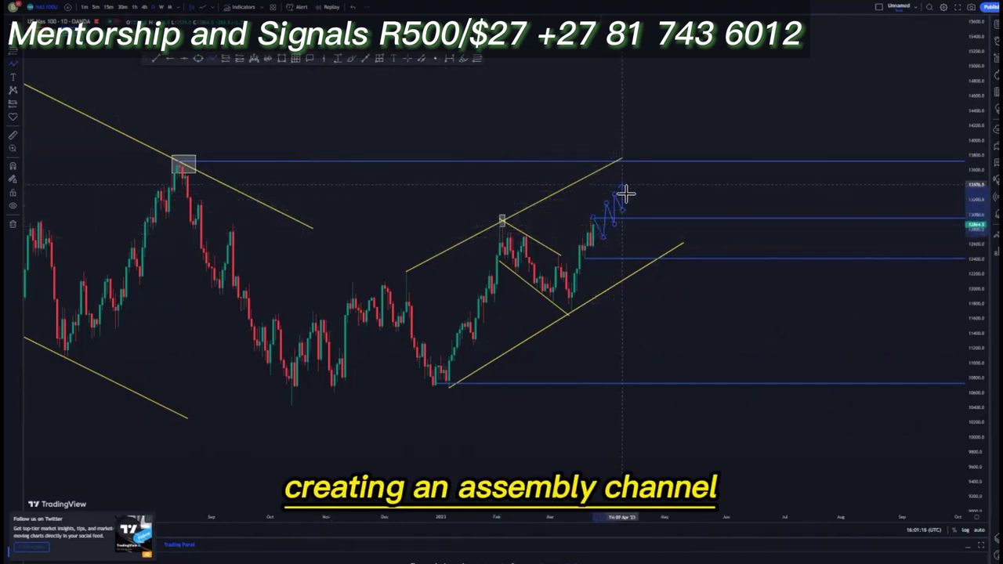
pyautogui.click(625, 173)
pyautogui.click(636, 187)
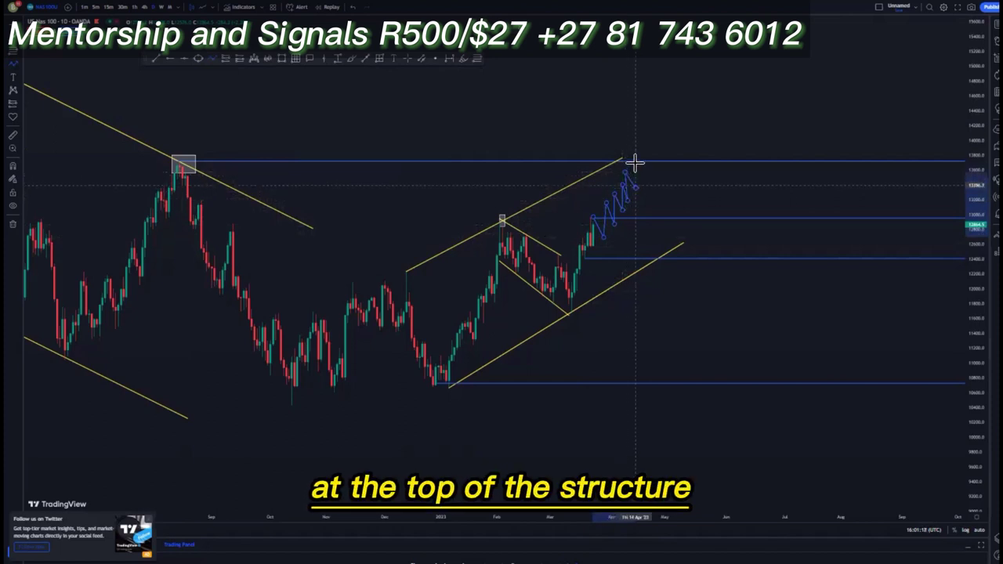
pyautogui.doubleClick(632, 156)
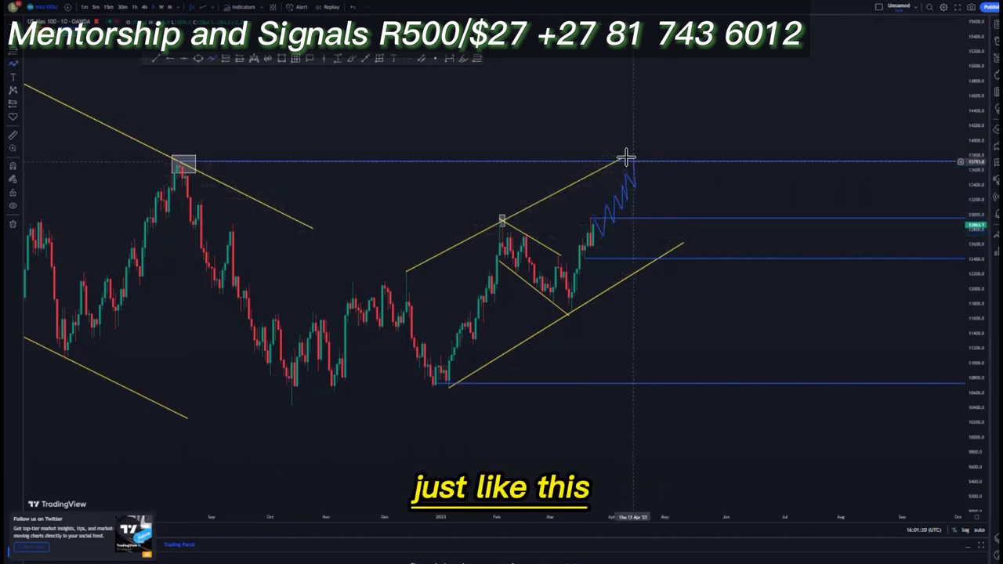
# Extend the large channel's upper trendline past the August 2022 high level and enclose the zigzag path between two ascending trendlines.
pyautogui.moveTo(641, 157); pyautogui.dragTo(642, 150)
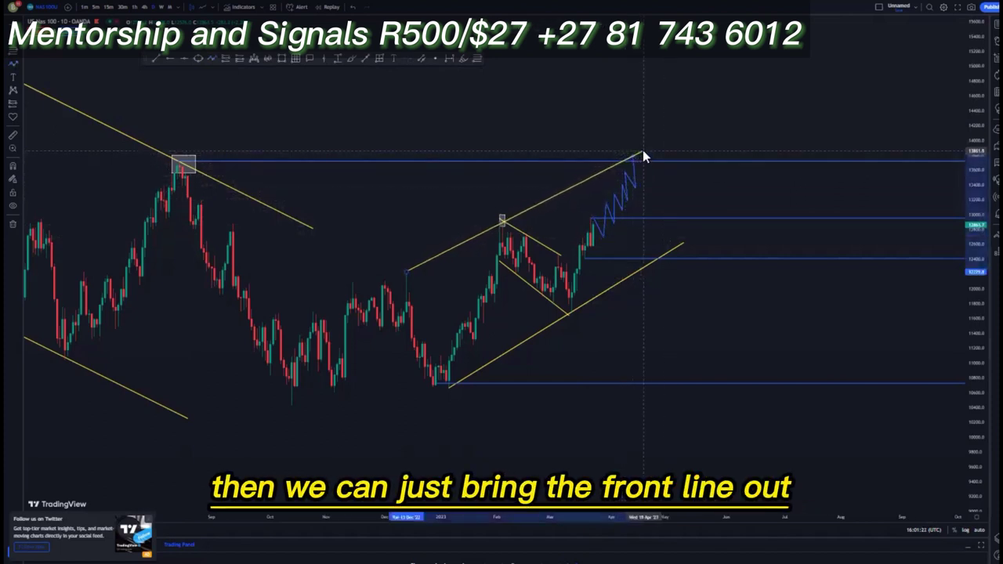
pyautogui.click(639, 156)
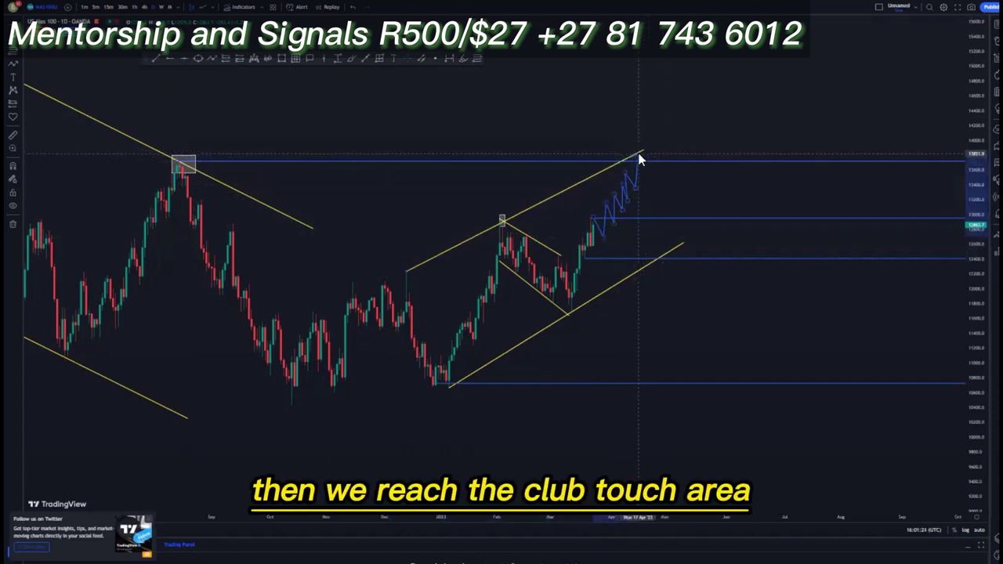
pyautogui.click(253, 94)
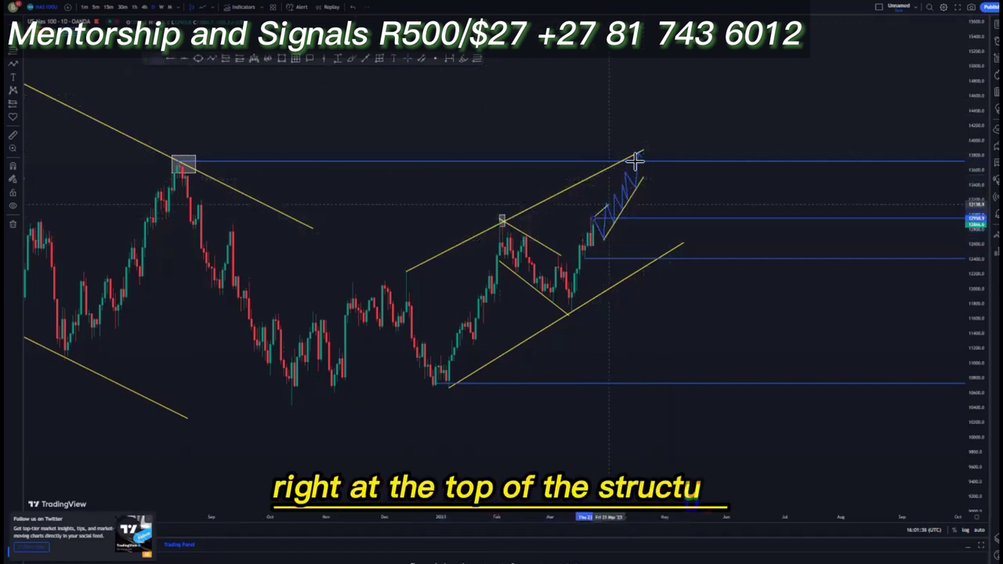
# Place a short at the channel top with a 138.6-point stop and the January 2023 low level as target, and delete the position.
pyautogui.click(226, 59)
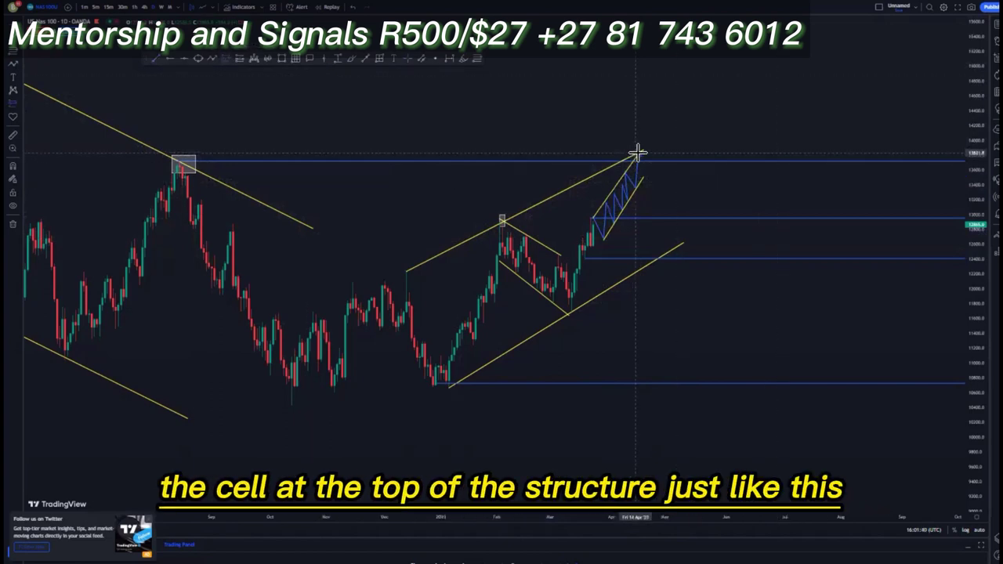
pyautogui.click(639, 154)
pyautogui.moveTo(636, 106); pyautogui.dragTo(639, 145)
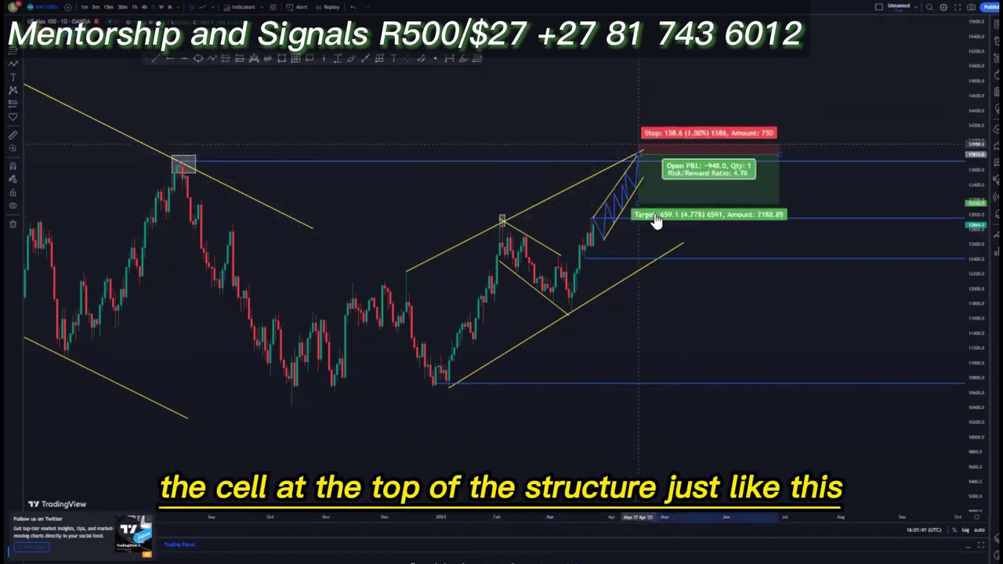
pyautogui.moveTo(641, 250); pyautogui.dragTo(663, 383)
pyautogui.click(714, 339)
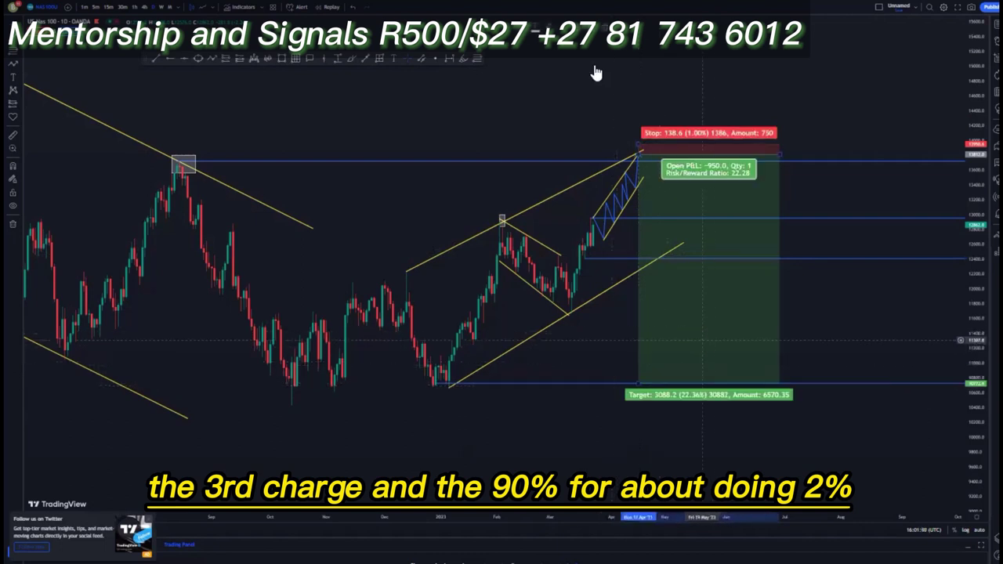
pyautogui.press('Delete')
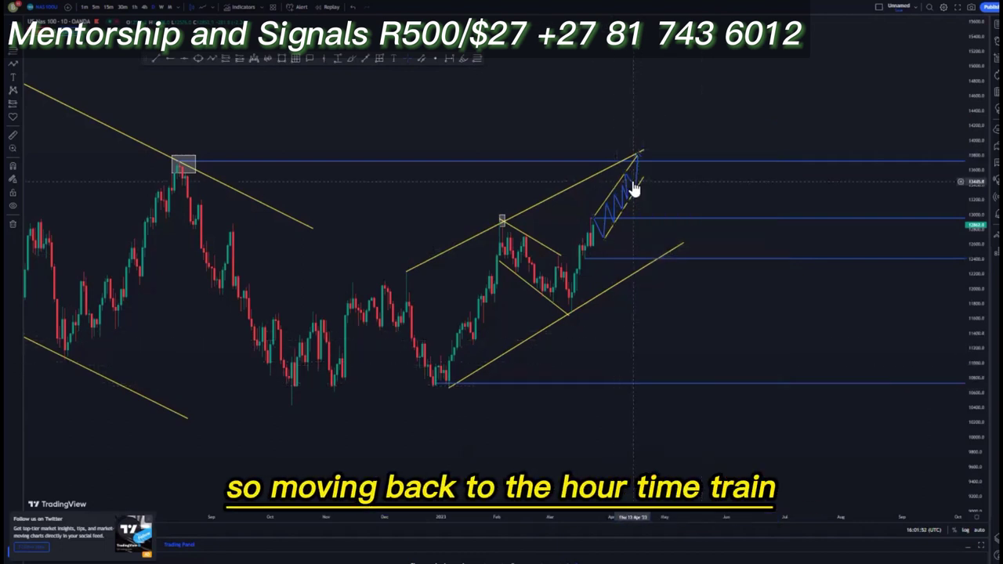
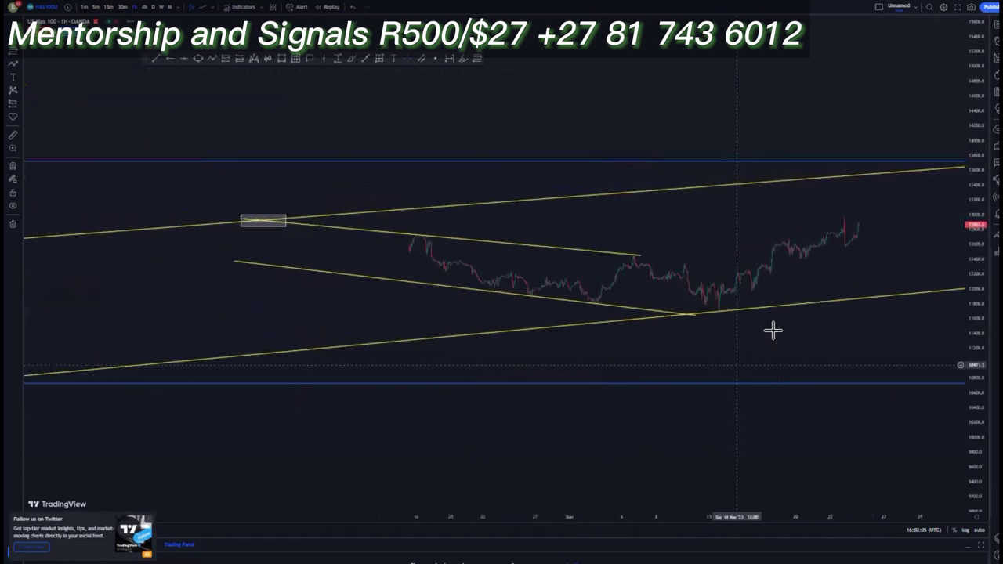
# On the 1-hour chart, draw a rising zigzag path from the current price to where the upper trendline meets the August 2022 high level.
pyautogui.moveTo(683, 348); pyautogui.dragTo(409, 306)
pyautogui.scroll(-4, 502, 332)
pyautogui.scroll(-4, 918, 411)
pyautogui.moveTo(972, 408); pyautogui.dragTo(972, 290)
pyautogui.moveTo(836, 323); pyautogui.dragTo(689, 355)
pyautogui.scroll(1, 753, 345)
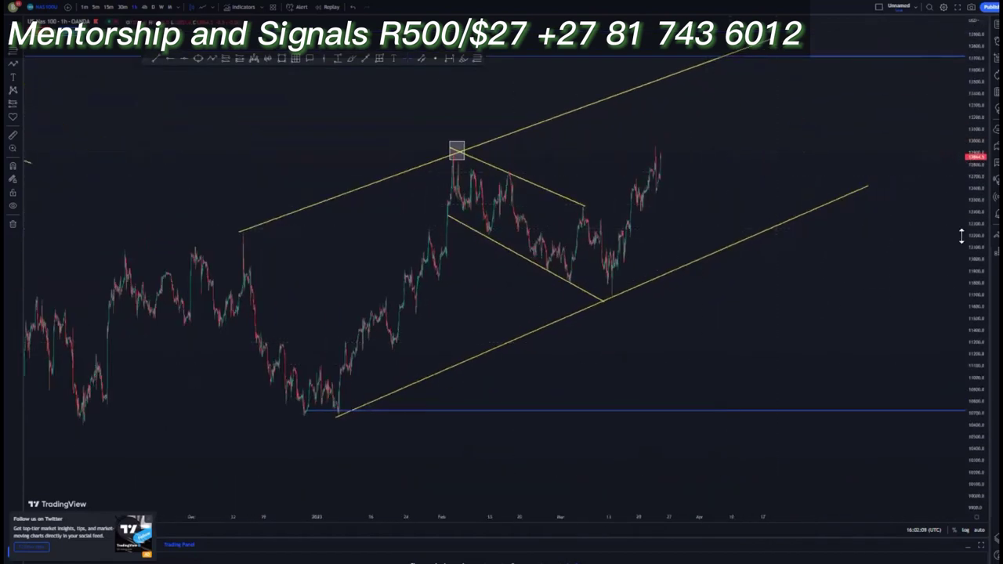
pyautogui.moveTo(964, 235); pyautogui.dragTo(963, 354)
pyautogui.scroll(2, 847, 358)
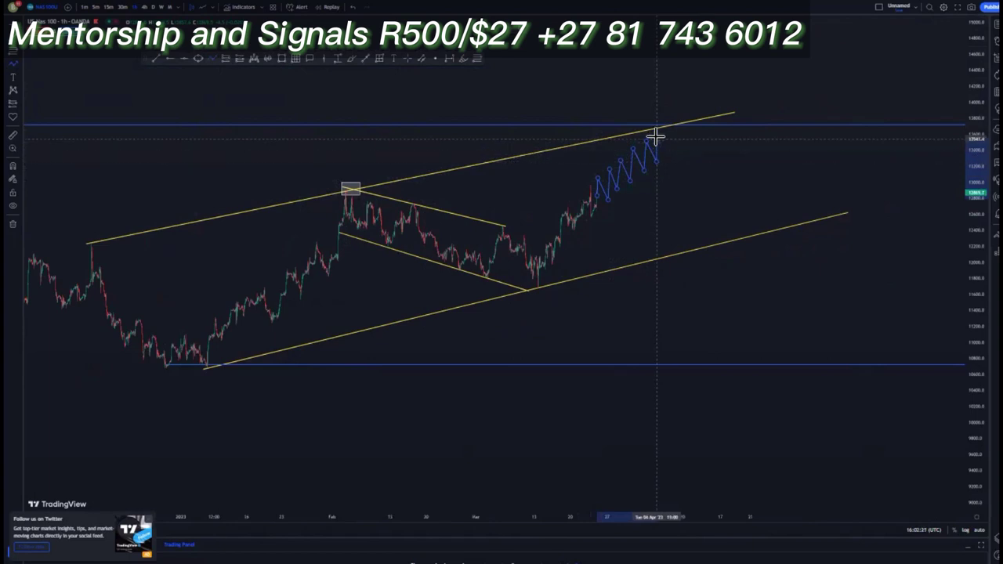
pyautogui.click(670, 153)
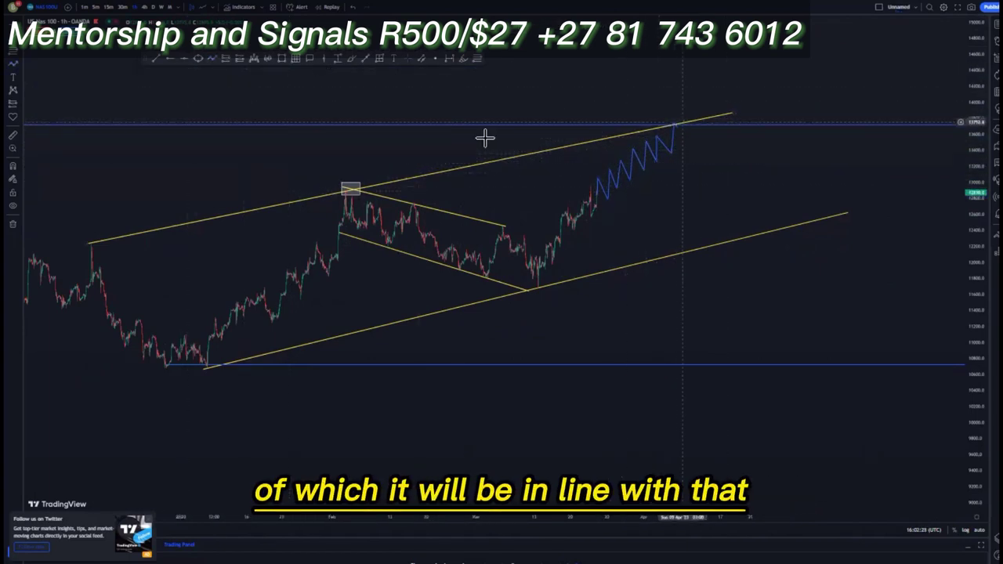
# Brush in a spike above the upper trendline, a sharp drop and a small flag consolidation at the zigzag's end.
pyautogui.scroll(-2, 484, 146)
pyautogui.scroll(-2, 483, 154)
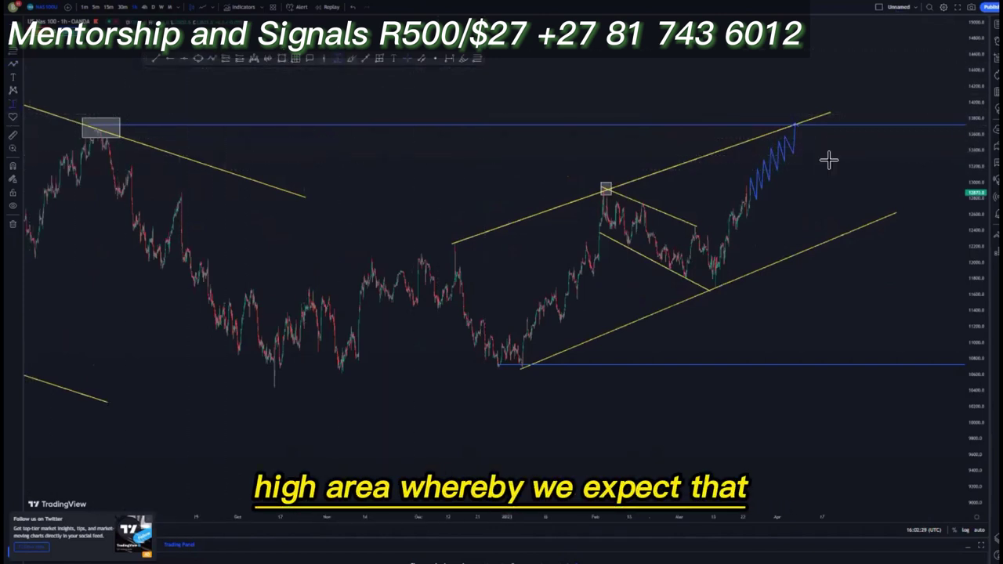
pyautogui.moveTo(799, 104); pyautogui.dragTo(802, 156)
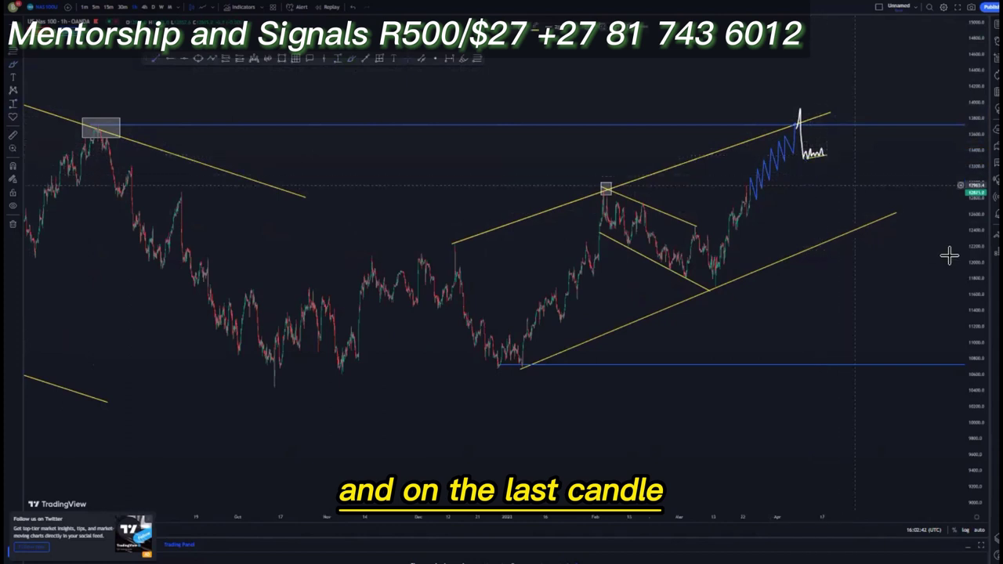
# Place a short position at the small flag's lower edge and tighten its stop to about 210 points.
pyautogui.moveTo(972, 230); pyautogui.dragTo(972, 151)
pyautogui.moveTo(806, 217); pyautogui.dragTo(763, 223)
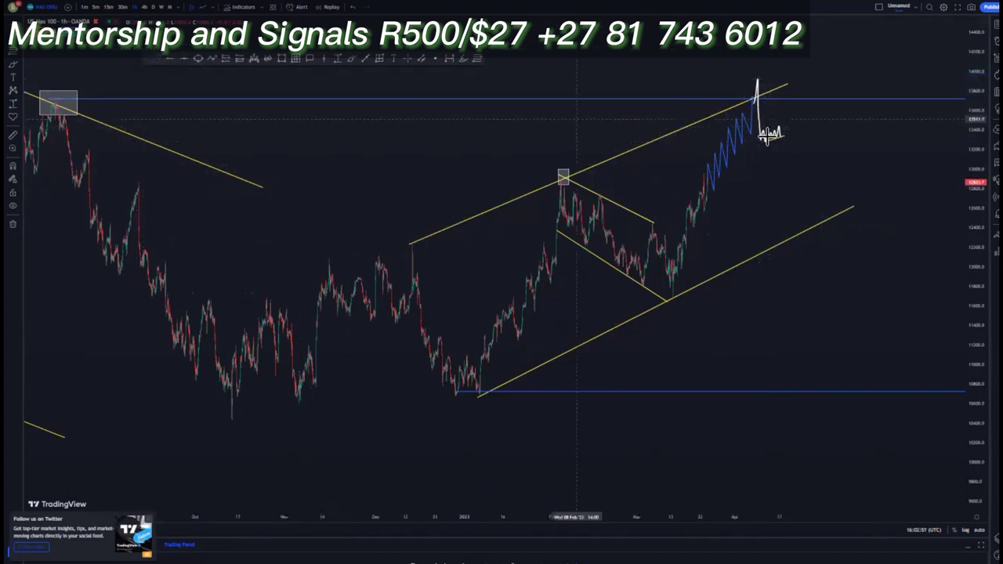
pyautogui.click(779, 140)
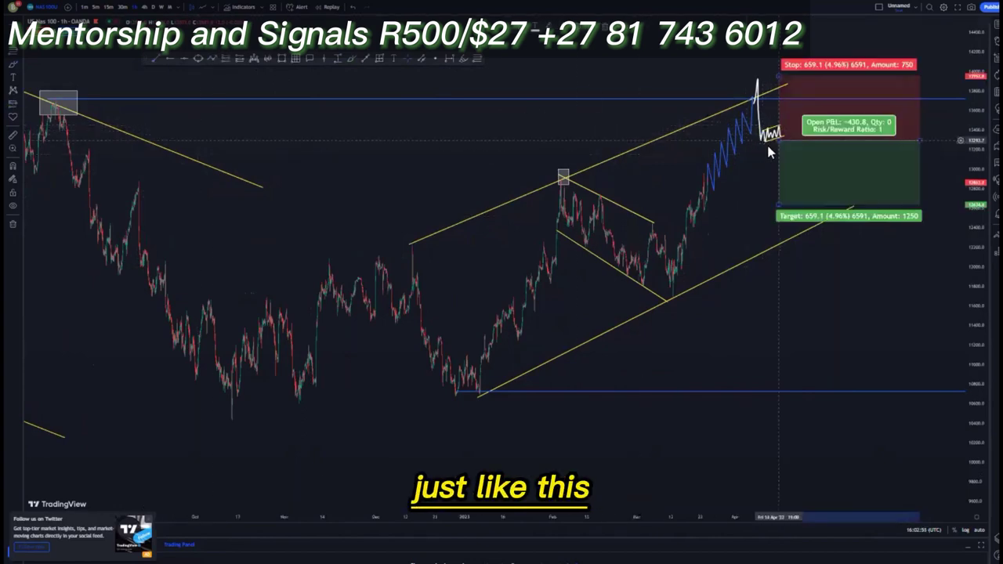
pyautogui.moveTo(779, 75); pyautogui.dragTo(779, 118)
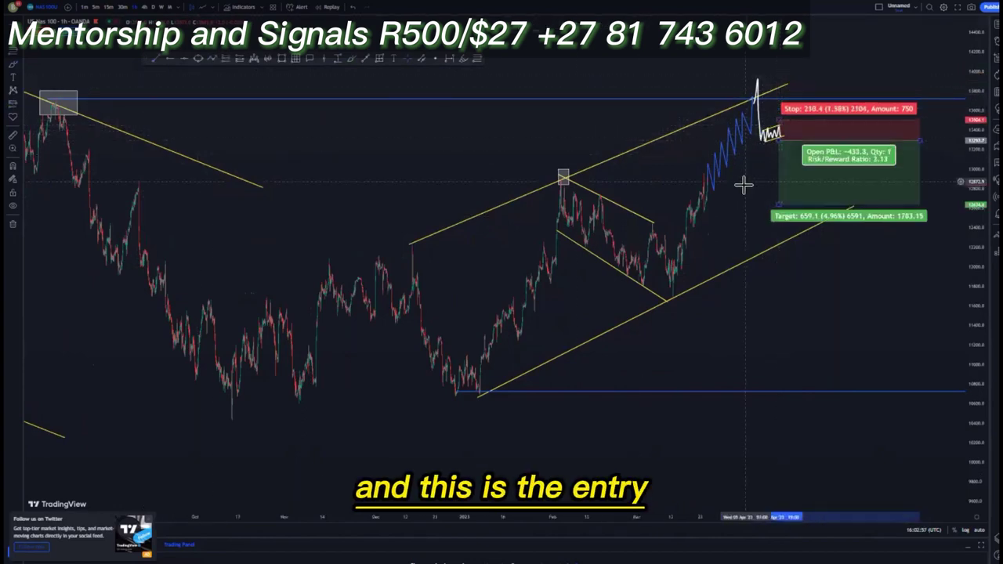
# Enclose the blue zigzag path between an upper and a lower ascending trendline, aligning the lower line's start with the path's first low.
pyautogui.moveTo(744, 185); pyautogui.dragTo(622, 180)
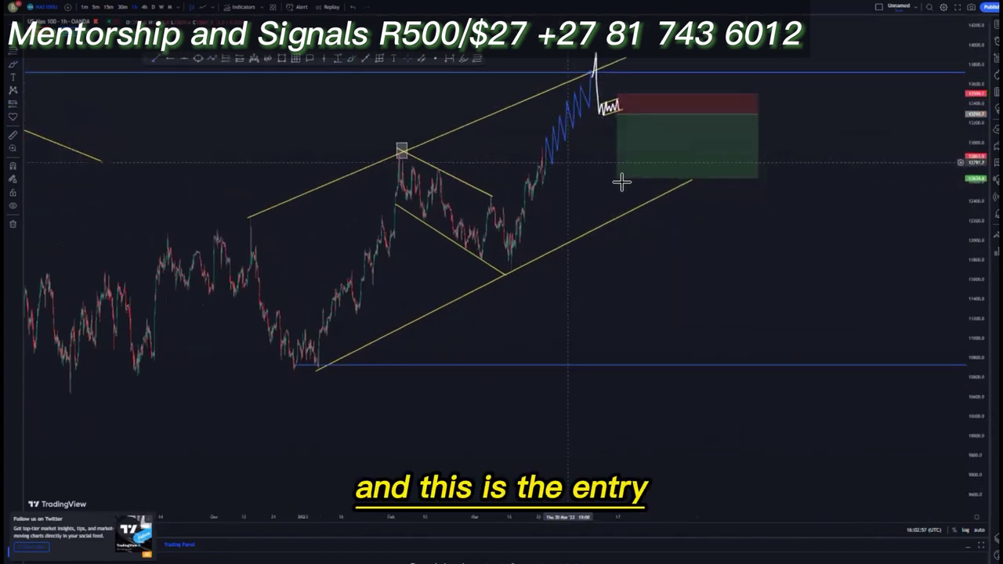
pyautogui.click(154, 60)
pyautogui.click(545, 139)
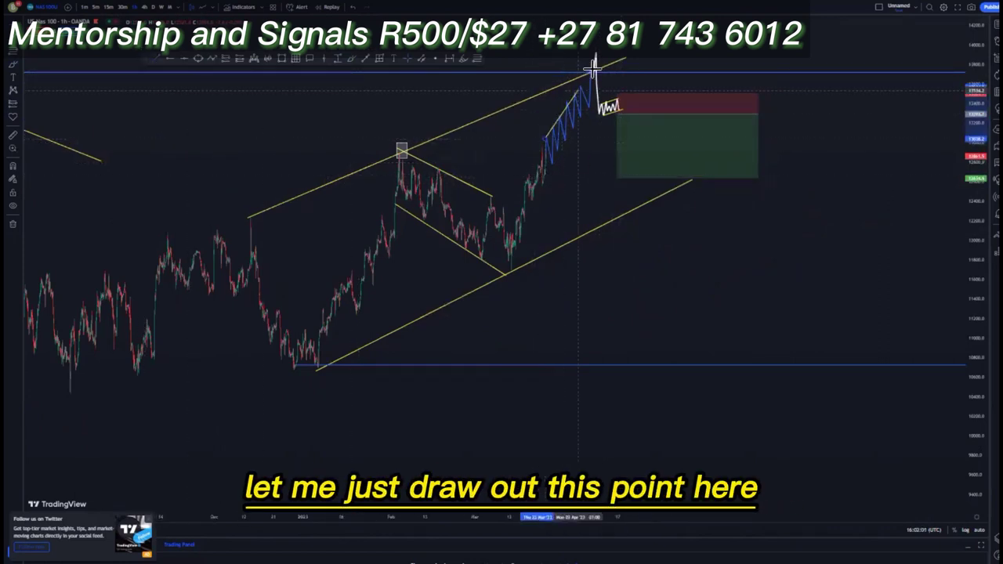
pyautogui.click(593, 57)
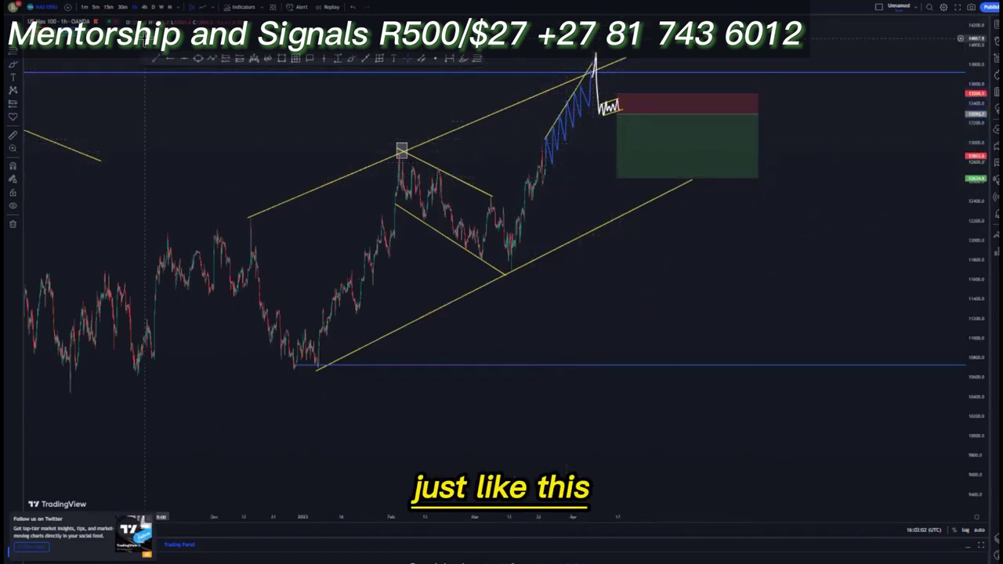
pyautogui.click(545, 166)
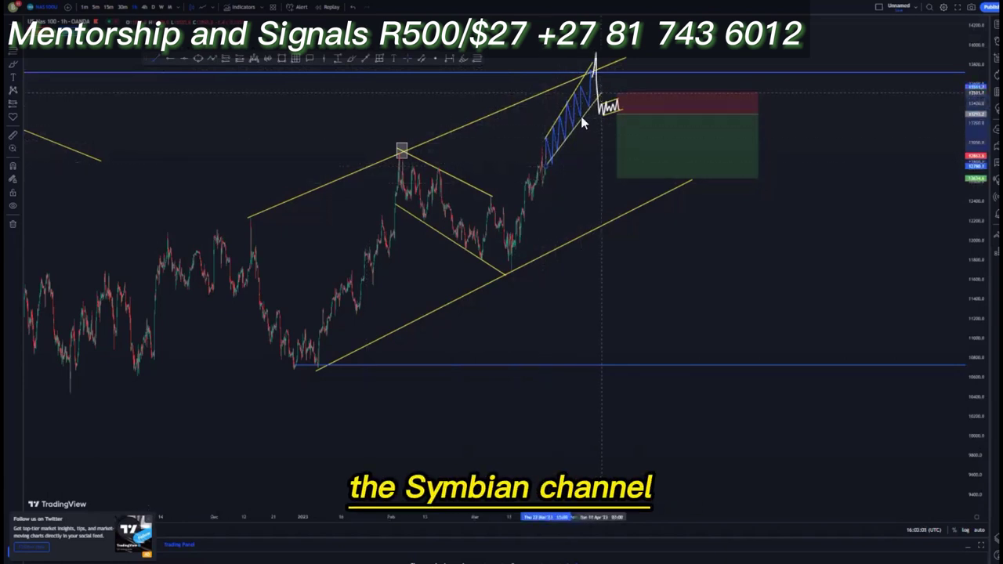
pyautogui.moveTo(551, 164); pyautogui.dragTo(555, 163)
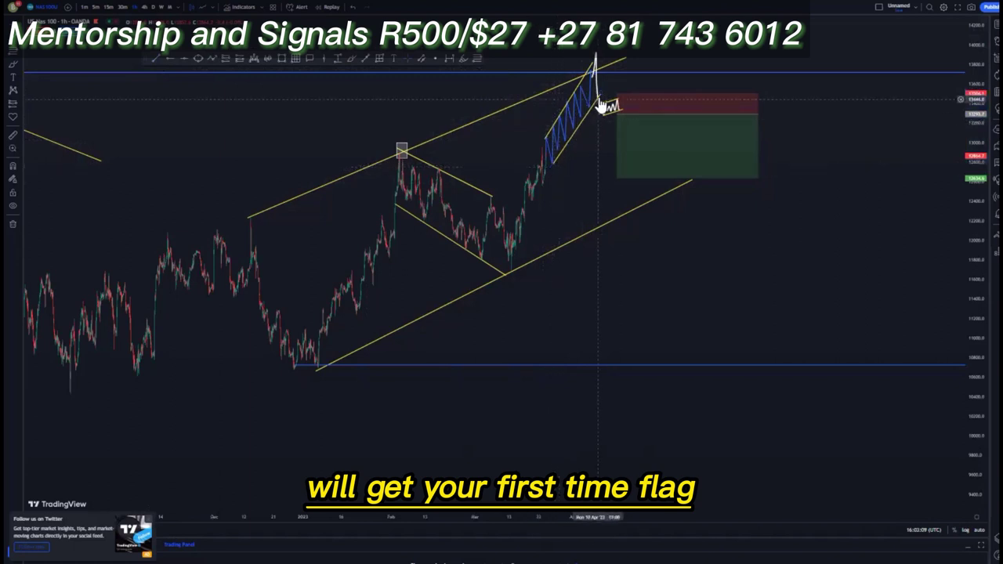
# Extend the short target toward the large channel's lower trendline and on to the January 2023 low level, about 2,533 points below entry.
pyautogui.click(618, 180)
pyautogui.moveTo(619, 190); pyautogui.dragTo(617, 201)
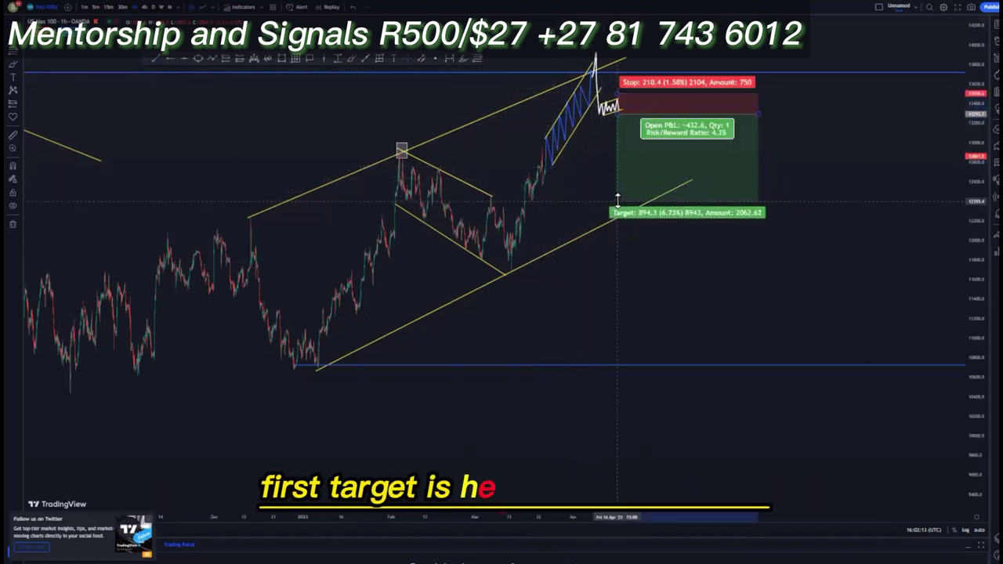
pyautogui.moveTo(618, 212); pyautogui.dragTo(636, 360)
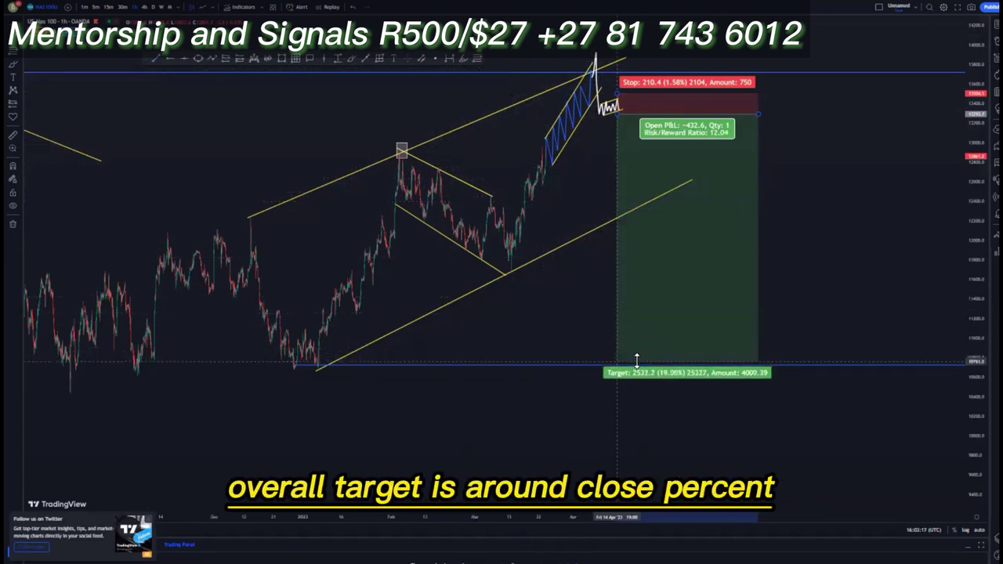
pyautogui.moveTo(561, 339); pyautogui.dragTo(406, 297)
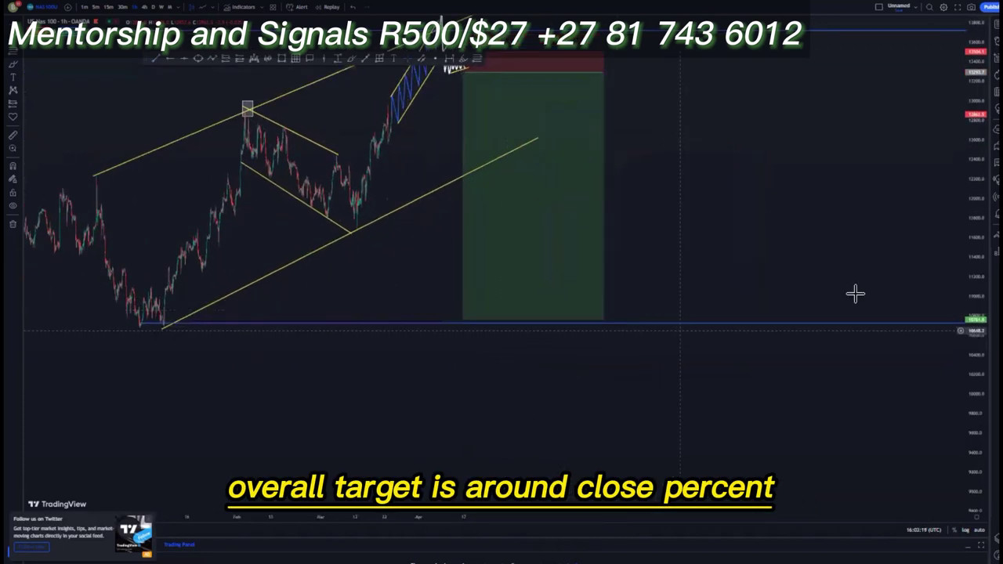
pyautogui.moveTo(972, 189); pyautogui.dragTo(972, 323)
pyautogui.moveTo(359, 344); pyautogui.dragTo(511, 352)
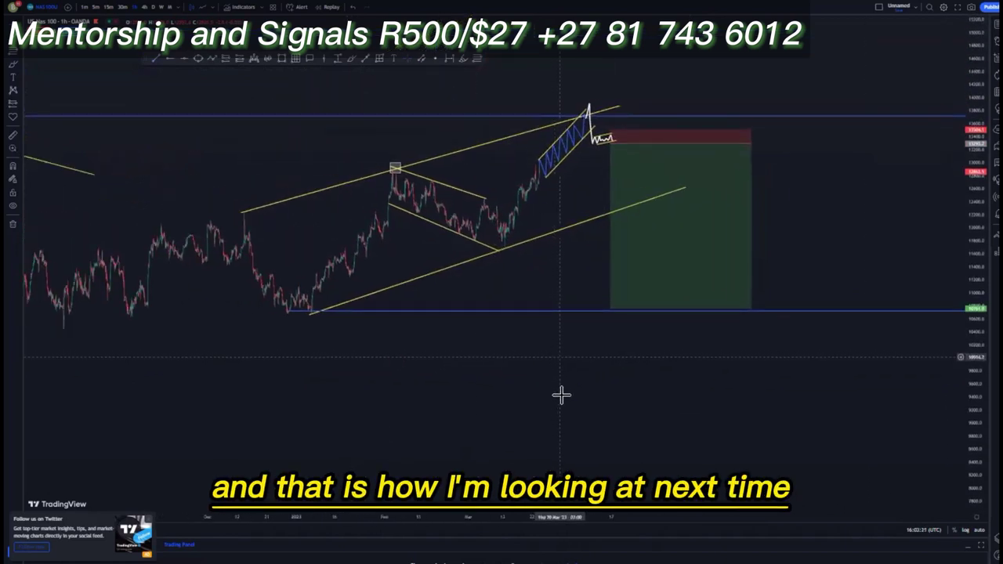